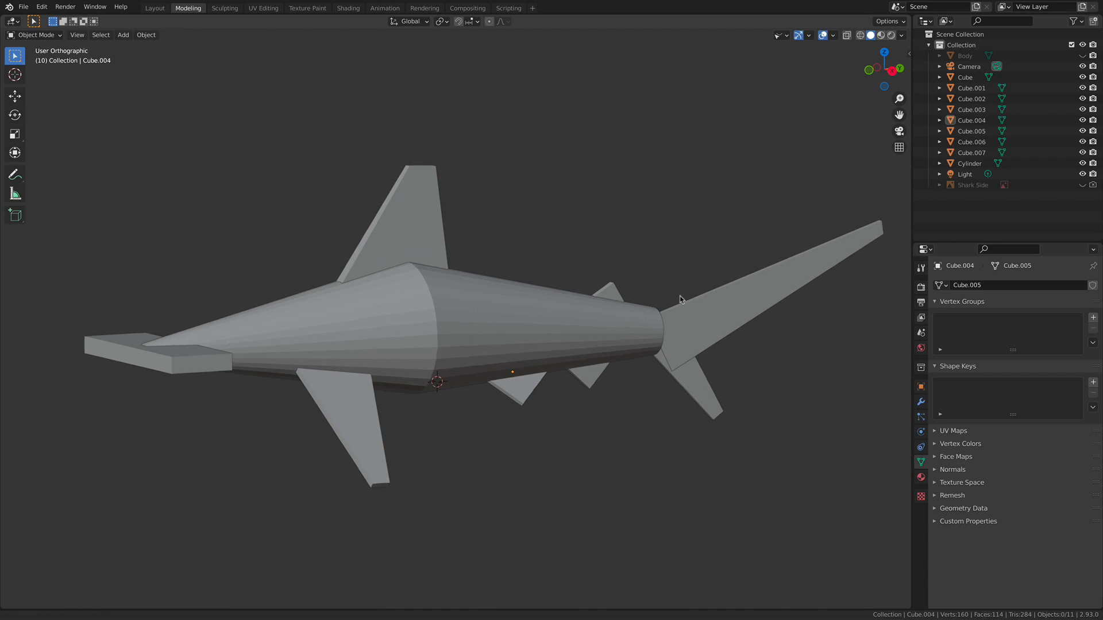
Examine the hammerhead model from the side and front, checking the pelvic and pectoral fins that exist on only one side.
{"action": "middle_click_drag", "start_coordinate": [390, 270], "coordinate": [569, 244]}
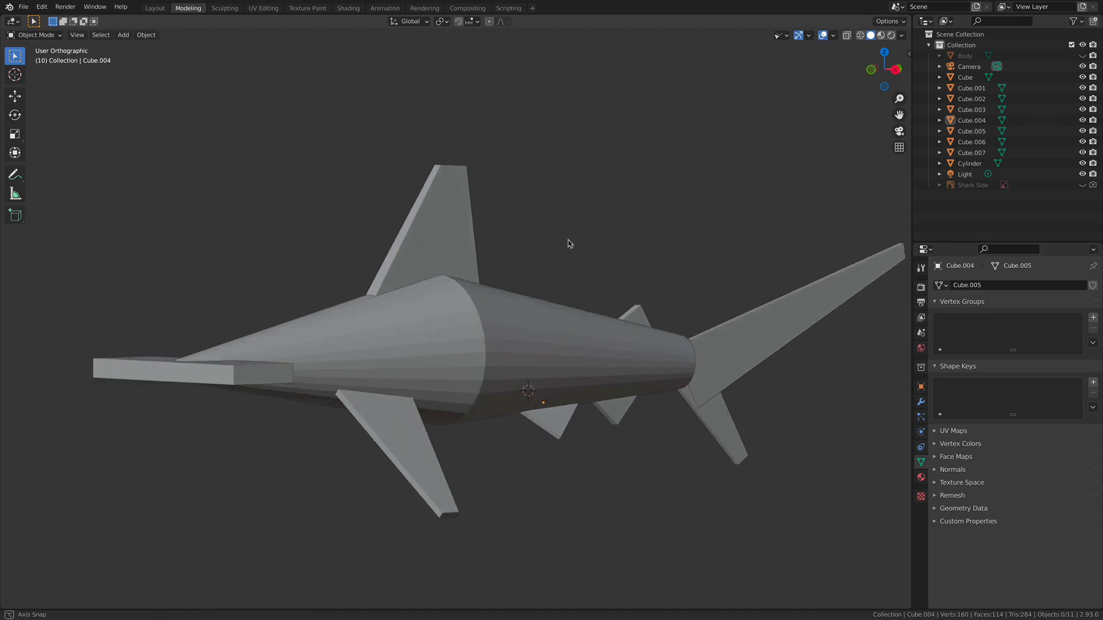
{"action": "left_click", "coordinate": [507, 424]}
{"action": "left_click", "coordinate": [564, 427]}
{"action": "middle_click_drag", "start_coordinate": [565, 428], "coordinate": [603, 402]}
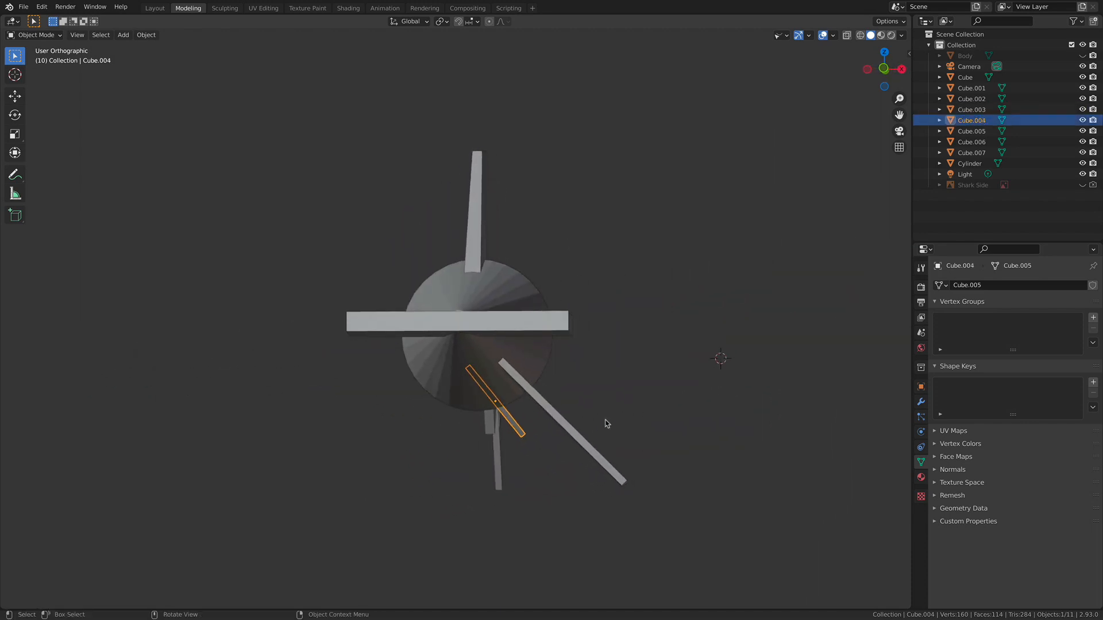
{"action": "left_click", "coordinate": [628, 274]}
{"action": "middle_click_drag", "start_coordinate": [628, 274], "coordinate": [521, 287]}
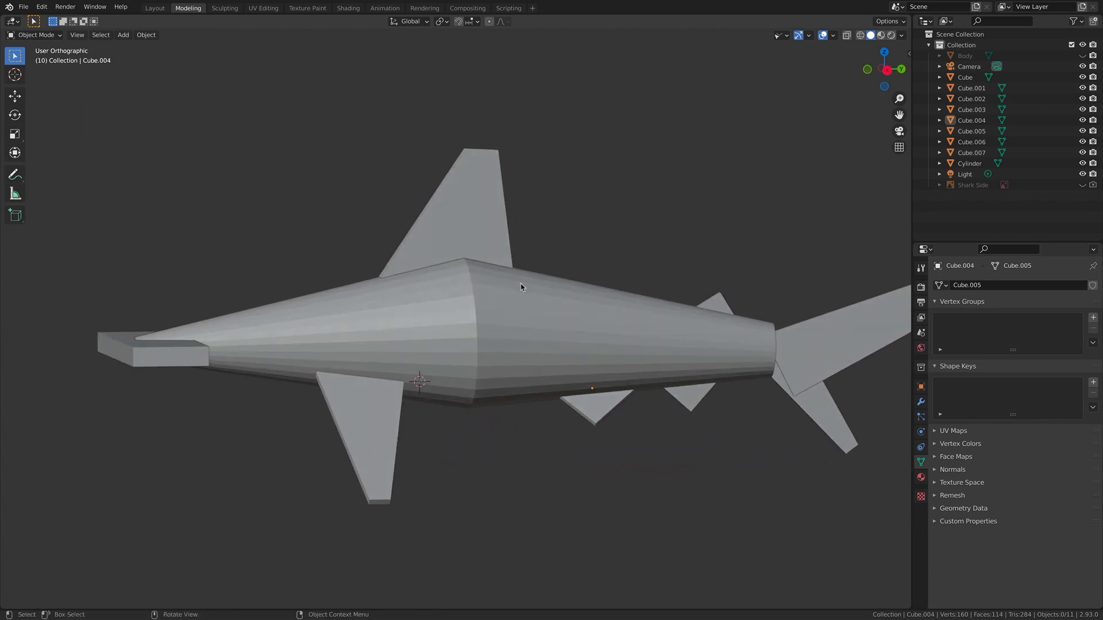
{"action": "middle_click_drag", "start_coordinate": [337, 252], "coordinate": [516, 260]}
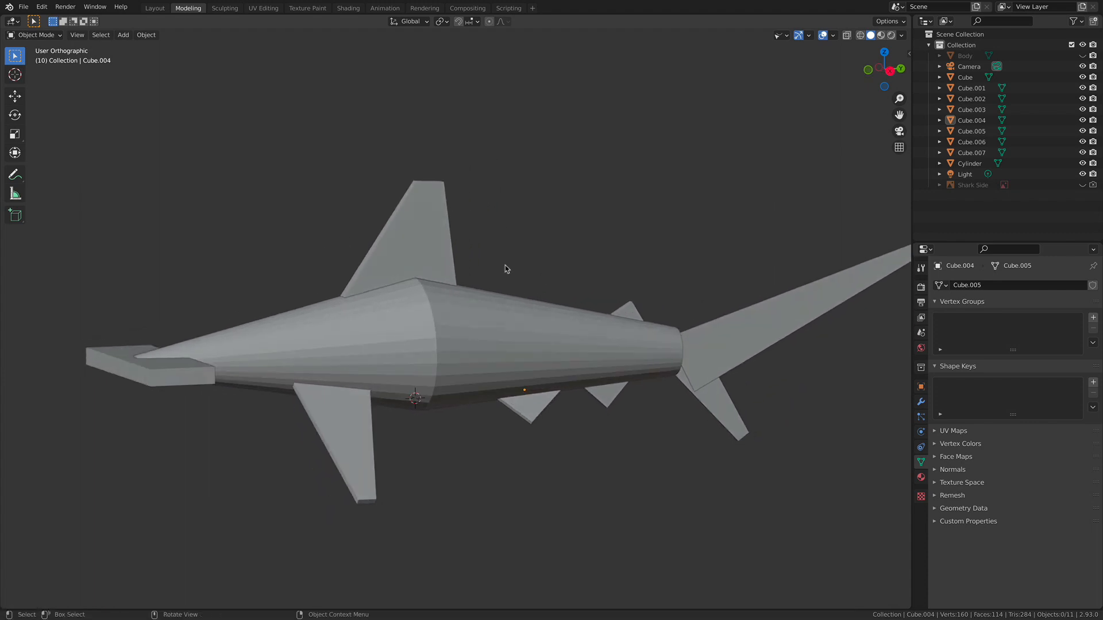
{"action": "middle_click_drag", "start_coordinate": [485, 212], "coordinate": [488, 236]}
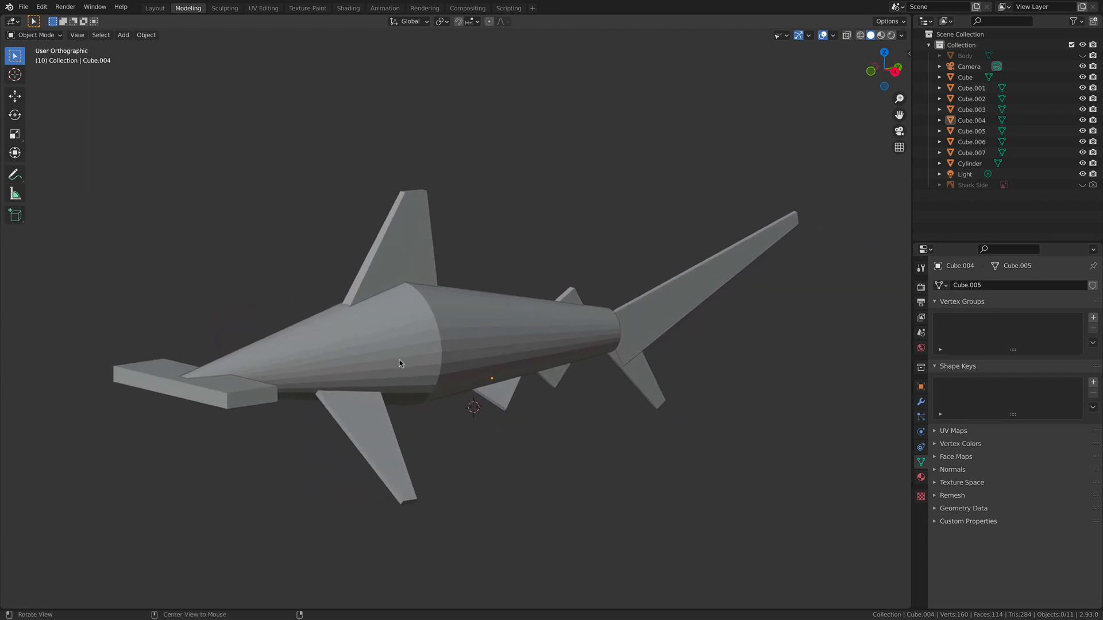
Try to mirror the front pectoral fin along the global X axis and check it in the front view.
{"action": "left_click", "coordinate": [355, 428]}
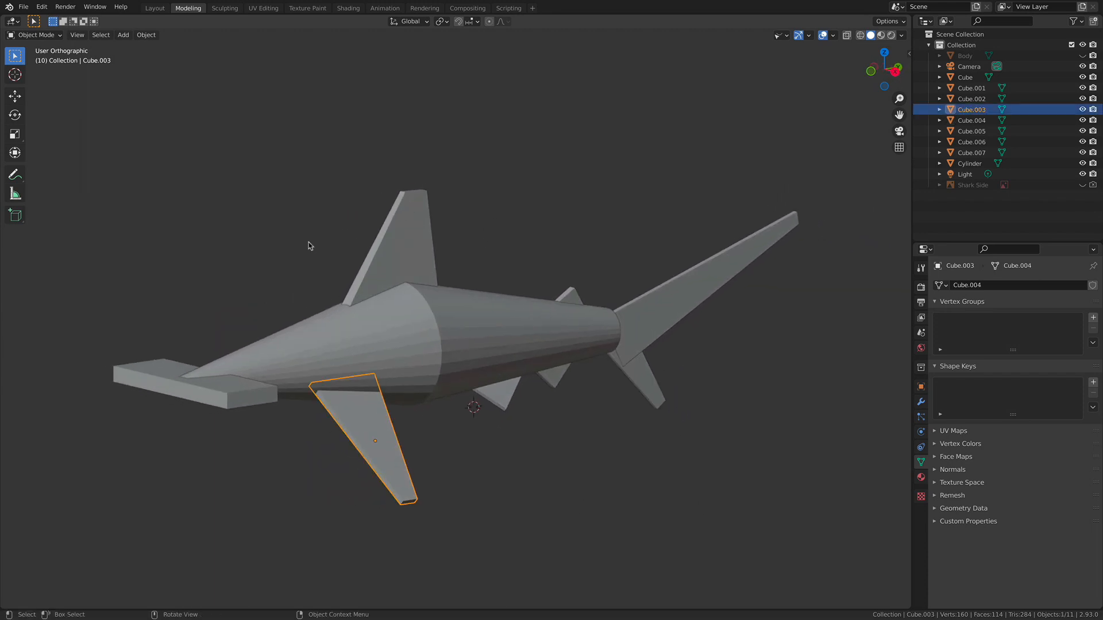
{"action": "key", "text": "ctrl+z"}
{"action": "middle_click_drag", "start_coordinate": [340, 239], "coordinate": [425, 235], "text": "shift"}
{"action": "key", "text": "ctrl+shift+z"}
{"action": "scroll", "coordinate": [307, 231], "scroll_direction": "up", "scroll_amount": 1}
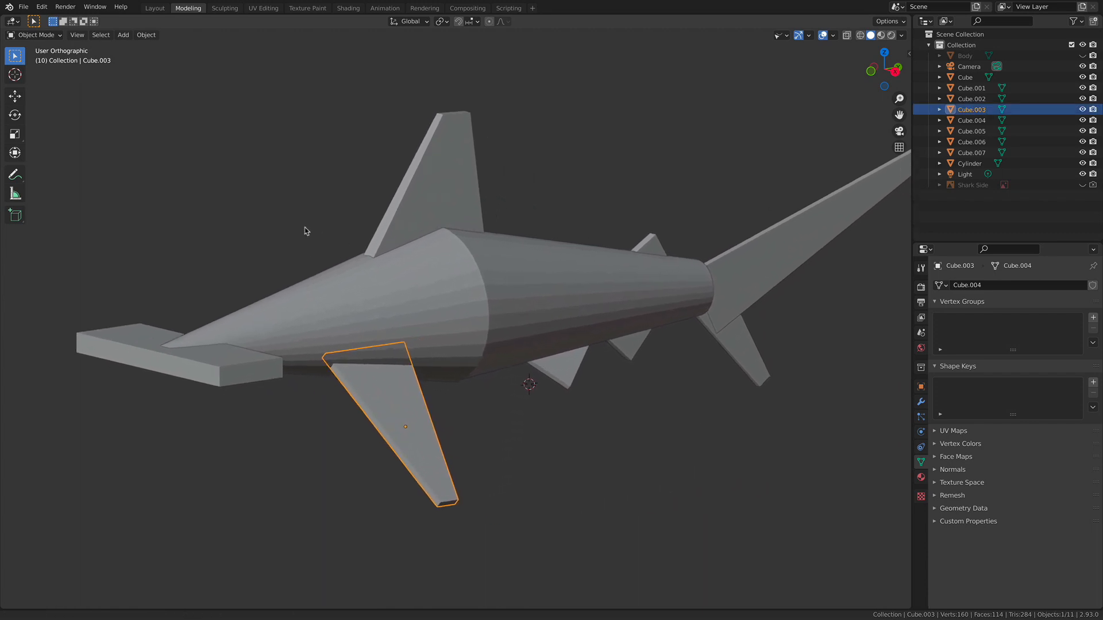
{"action": "middle_click_drag", "start_coordinate": [533, 192], "coordinate": [494, 223]}
{"action": "middle_click_drag", "start_coordinate": [266, 247], "coordinate": [381, 234]}
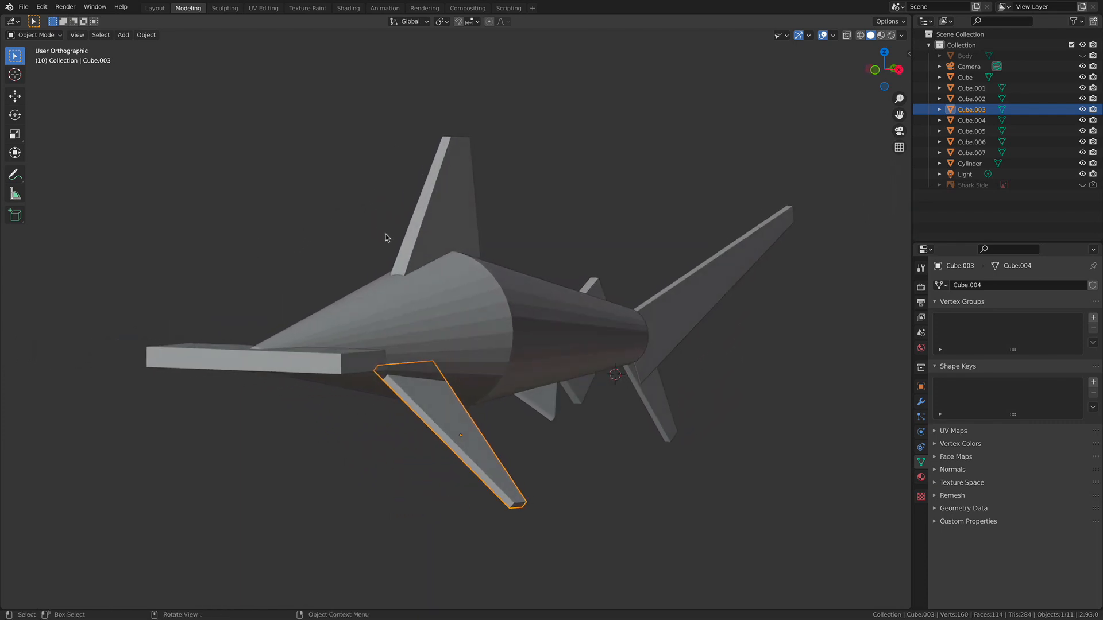
{"action": "left_click", "coordinate": [145, 36]}
{"action": "mouse_move", "coordinate": [163, 70]}
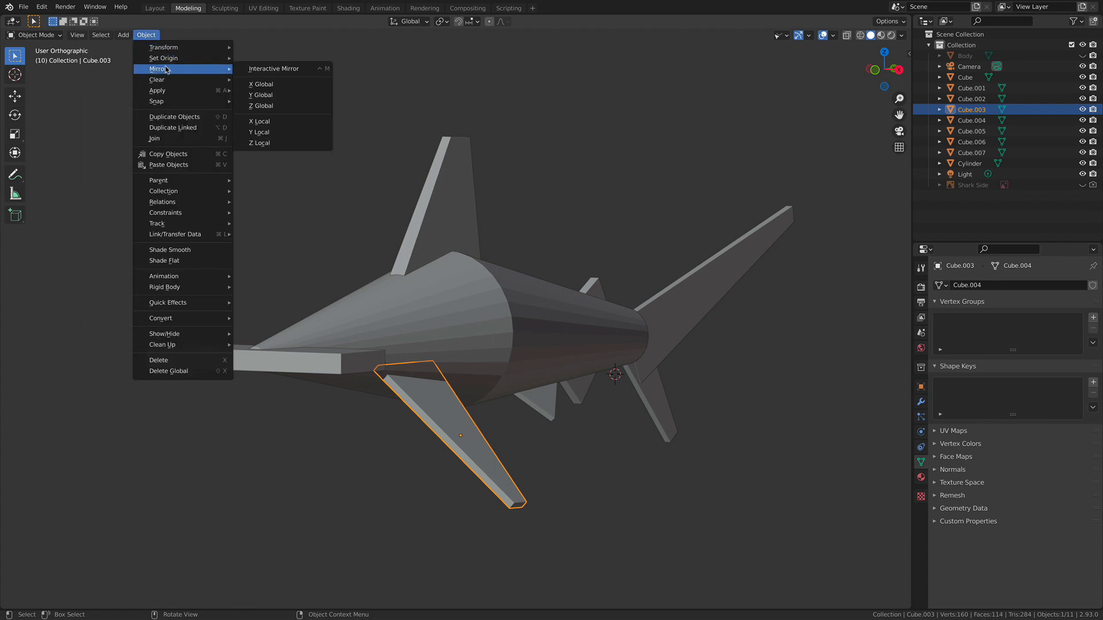
{"action": "left_click", "coordinate": [285, 86]}
{"action": "scroll", "coordinate": [352, 239], "scroll_direction": "right", "scroll_amount": 10}
{"action": "middle_click_drag", "start_coordinate": [367, 234], "coordinate": [346, 231]}
{"action": "key", "text": "KP_1"}
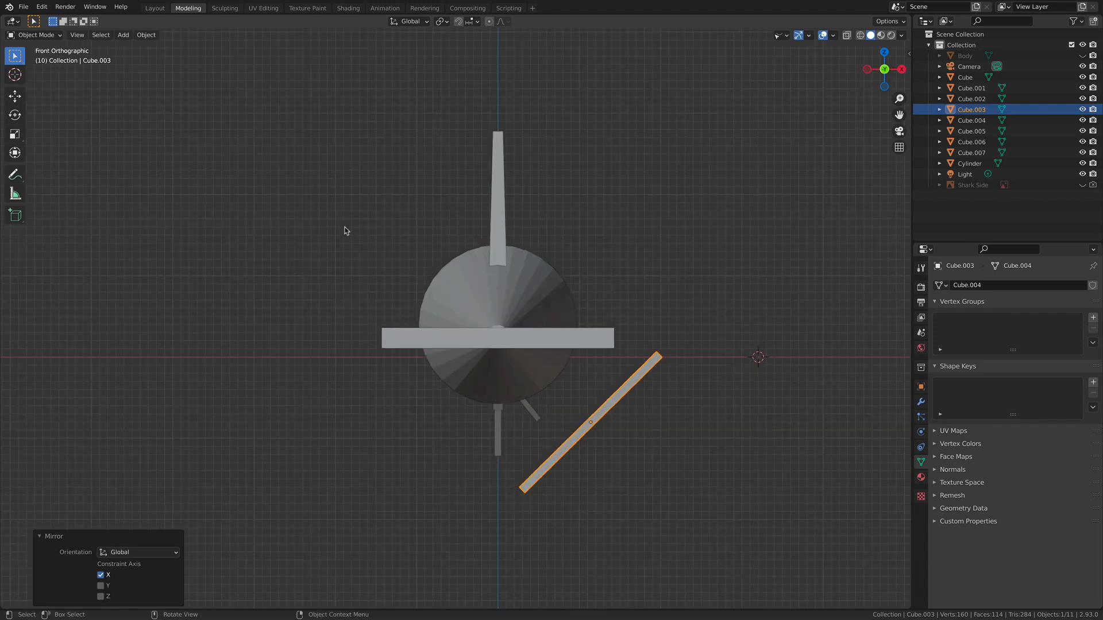
Compare the pectoral fin's mirrored and original placement in the front view, and undo the global X mirror.
{"action": "left_click", "coordinate": [600, 428], "text": "shift"}
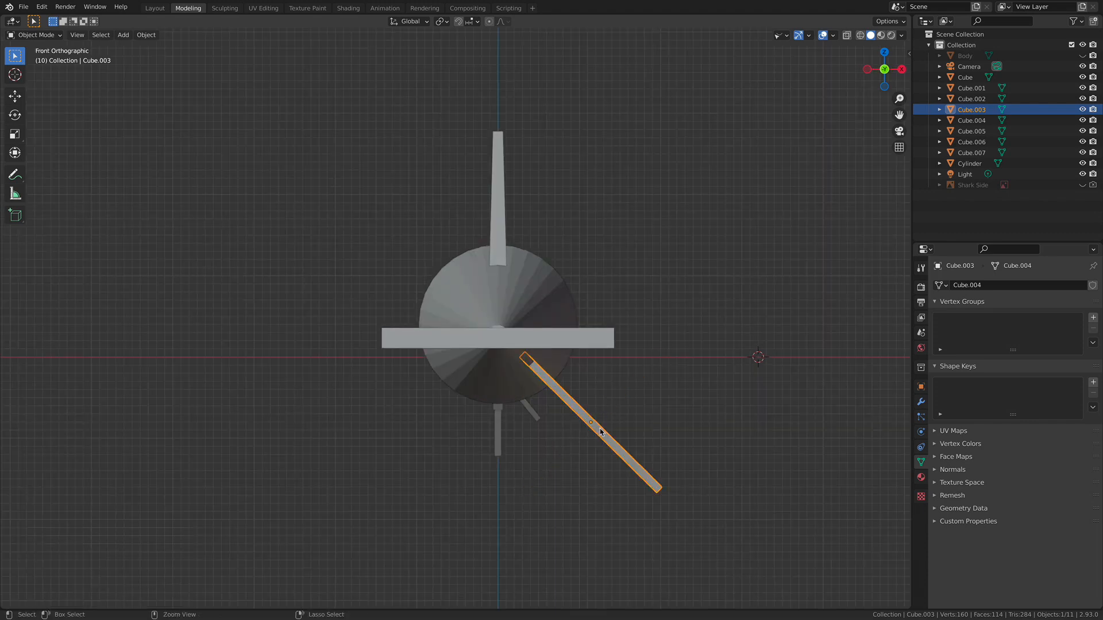
{"action": "left_click", "coordinate": [597, 431], "text": "ctrl"}
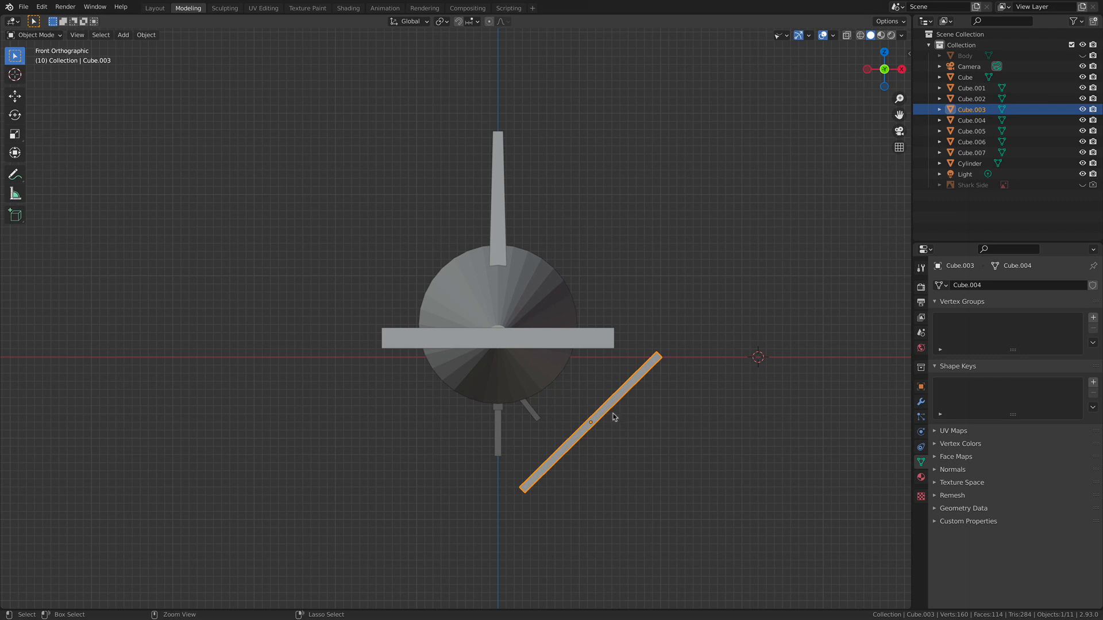
{"action": "key", "text": "ctrl+z"}
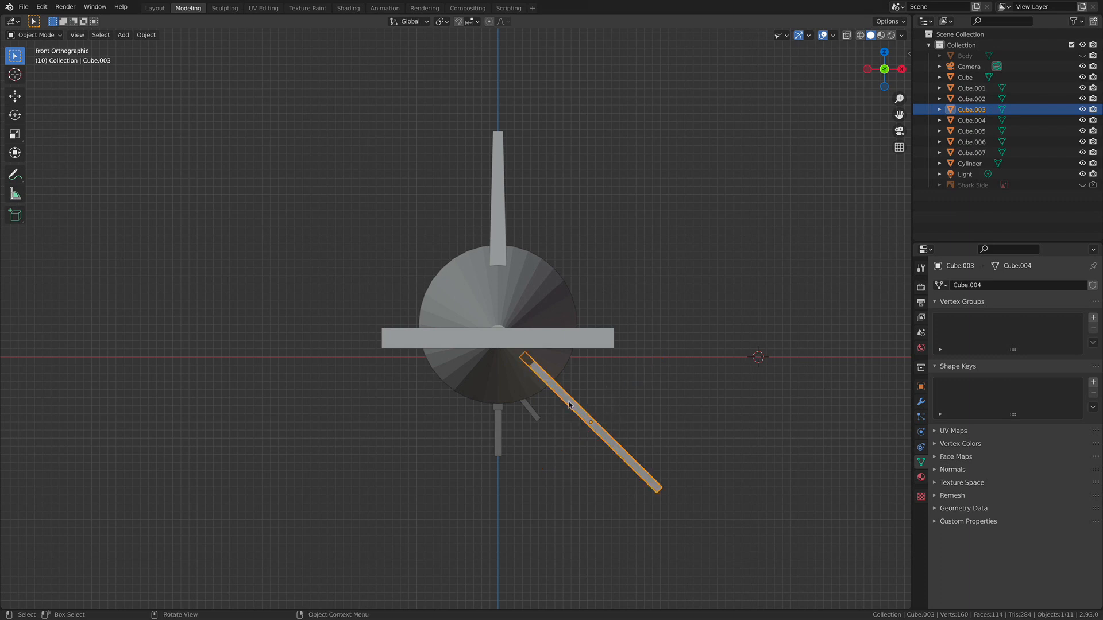
{"action": "key", "text": "ctrl+z"}
{"action": "key", "text": "ctrl+z"}
{"action": "key", "text": "ctrl+z"}
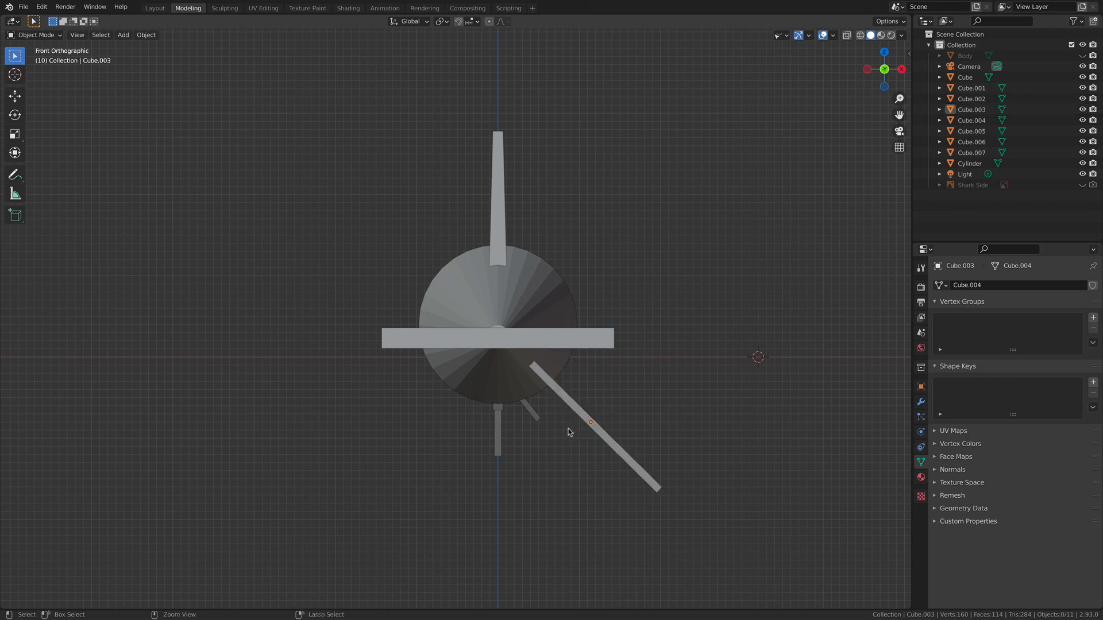
{"action": "key", "text": "ctrl+z"}
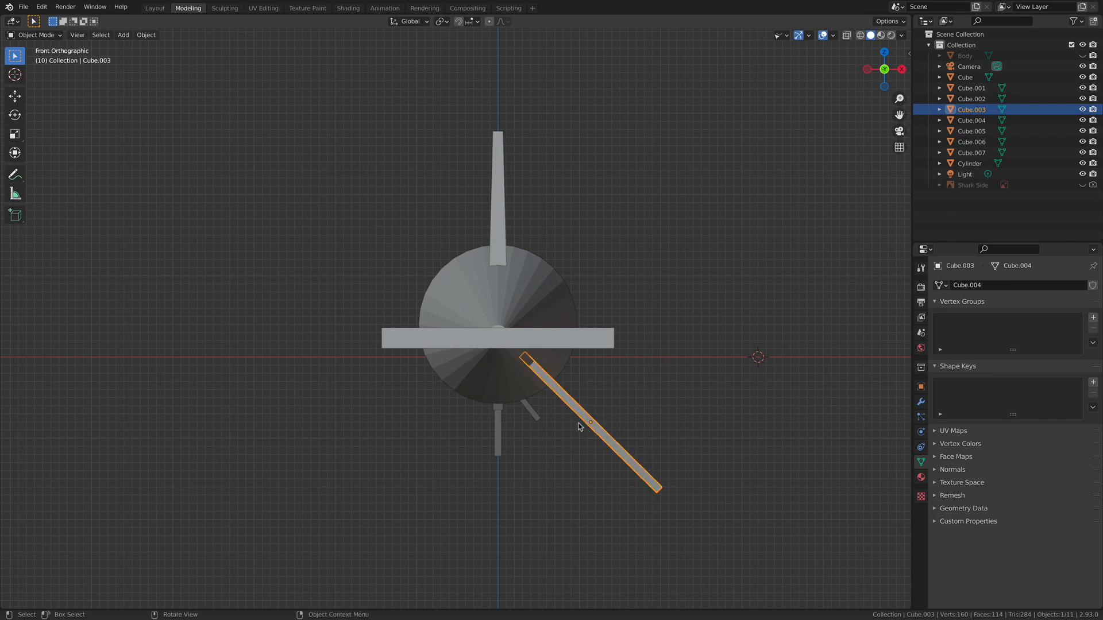
Show the X and Y axis lines in the viewport overlays and examine the pectoral fin's placement against them.
{"action": "middle_click_drag", "start_coordinate": [681, 278], "coordinate": [623, 222]}
{"action": "left_click", "coordinate": [405, 438]}
{"action": "left_click", "coordinate": [418, 431]}
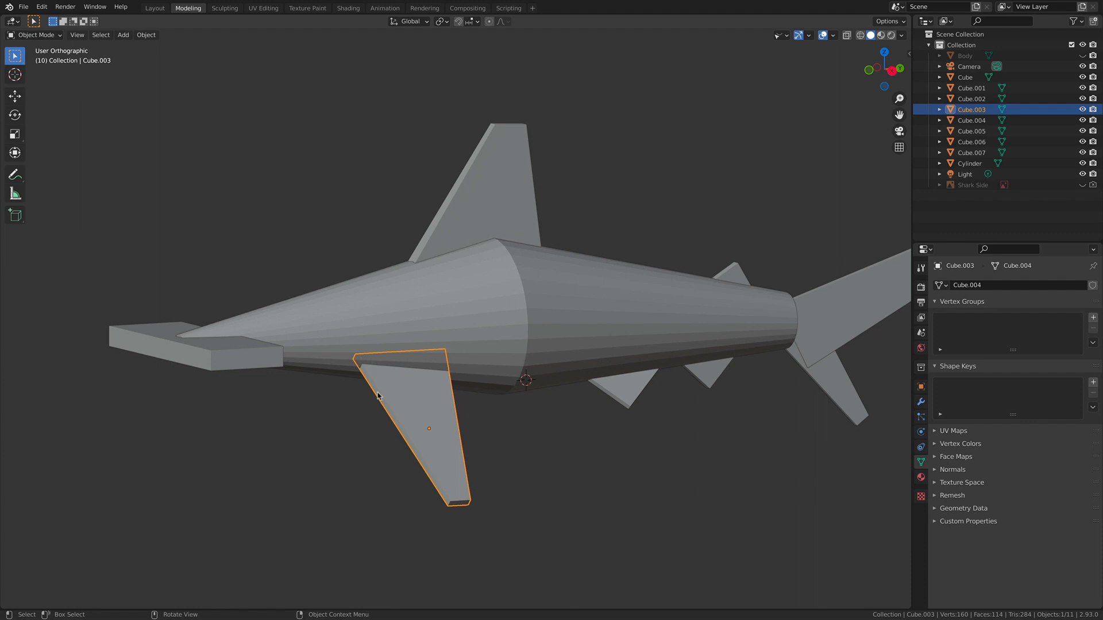
{"action": "left_click", "coordinate": [834, 37]}
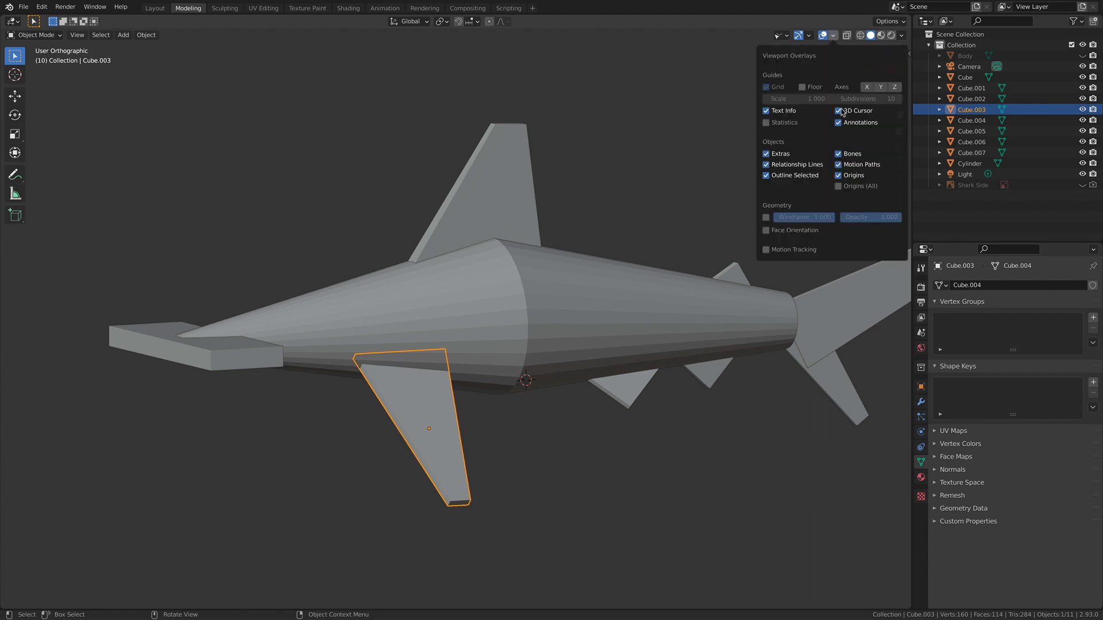
{"action": "left_click", "coordinate": [867, 88]}
{"action": "left_click", "coordinate": [881, 87]}
{"action": "left_click", "coordinate": [662, 186]}
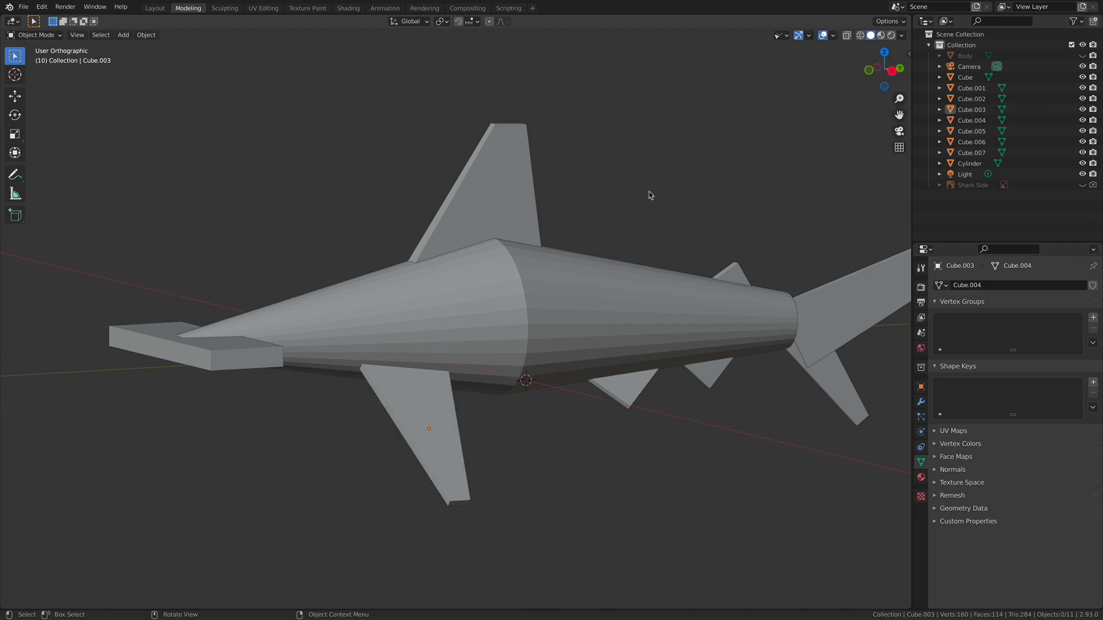
{"action": "middle_click_drag", "start_coordinate": [636, 175], "coordinate": [388, 294]}
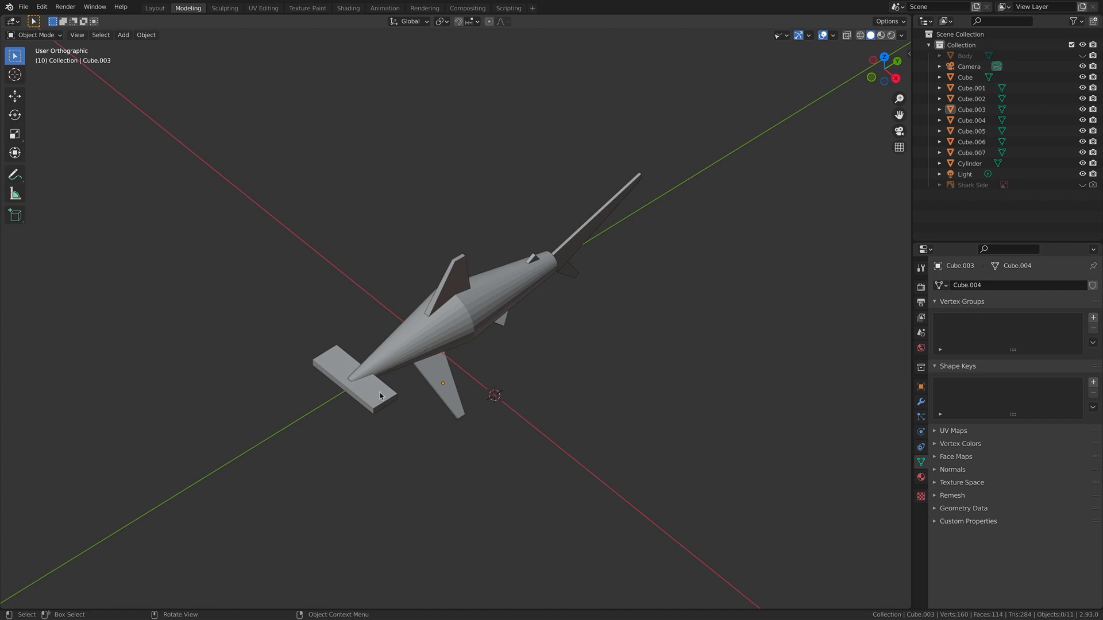
{"action": "middle_click_drag", "start_coordinate": [442, 423], "coordinate": [402, 316], "text": "shift"}
{"action": "left_click", "coordinate": [493, 412]}
Hide the X and Y axis lines in the viewport overlays and deselect the pectoral fin.
{"action": "left_click", "coordinate": [834, 36]}
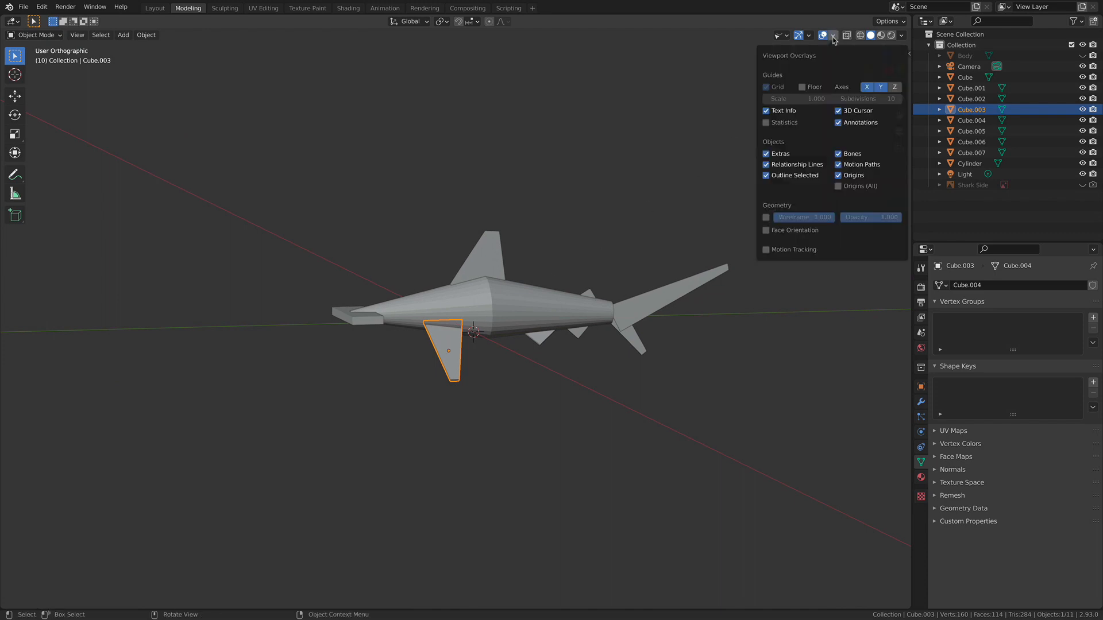
{"action": "left_click", "coordinate": [867, 88]}
{"action": "left_click", "coordinate": [880, 88]}
{"action": "left_click", "coordinate": [609, 189]}
{"action": "middle_click_drag", "start_coordinate": [515, 274], "coordinate": [548, 259], "text": "shift"}
{"action": "middle_click_drag", "start_coordinate": [548, 273], "coordinate": [495, 397], "text": "ctrl"}
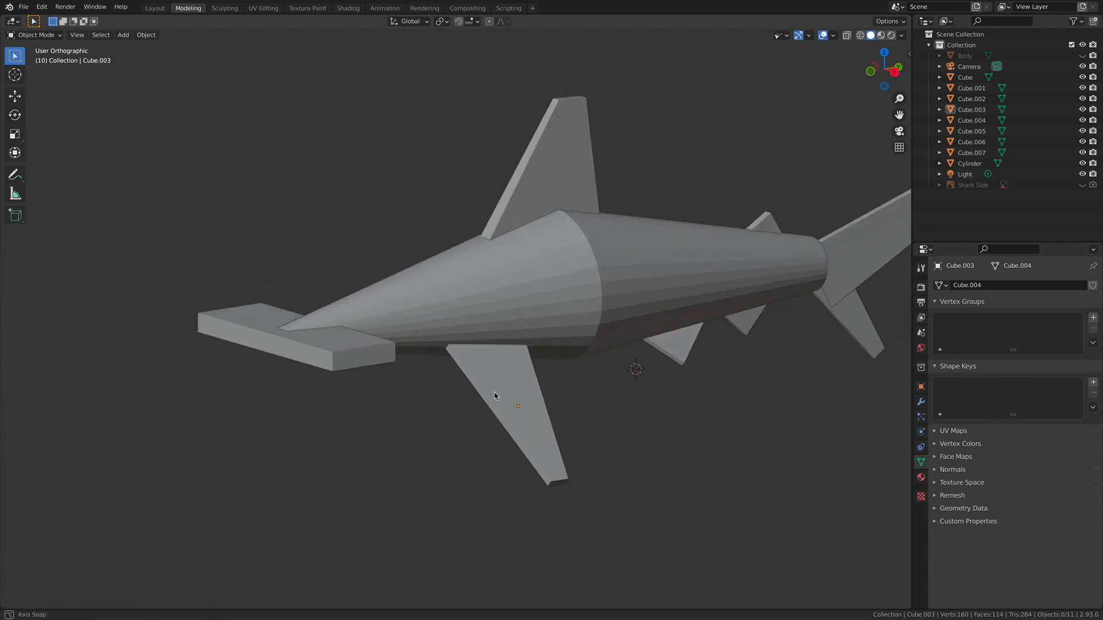
Try the global X mirror on the pectoral fin once more, undo it, and deselect the fin.
{"action": "middle_click_drag", "start_coordinate": [522, 264], "coordinate": [451, 298]}
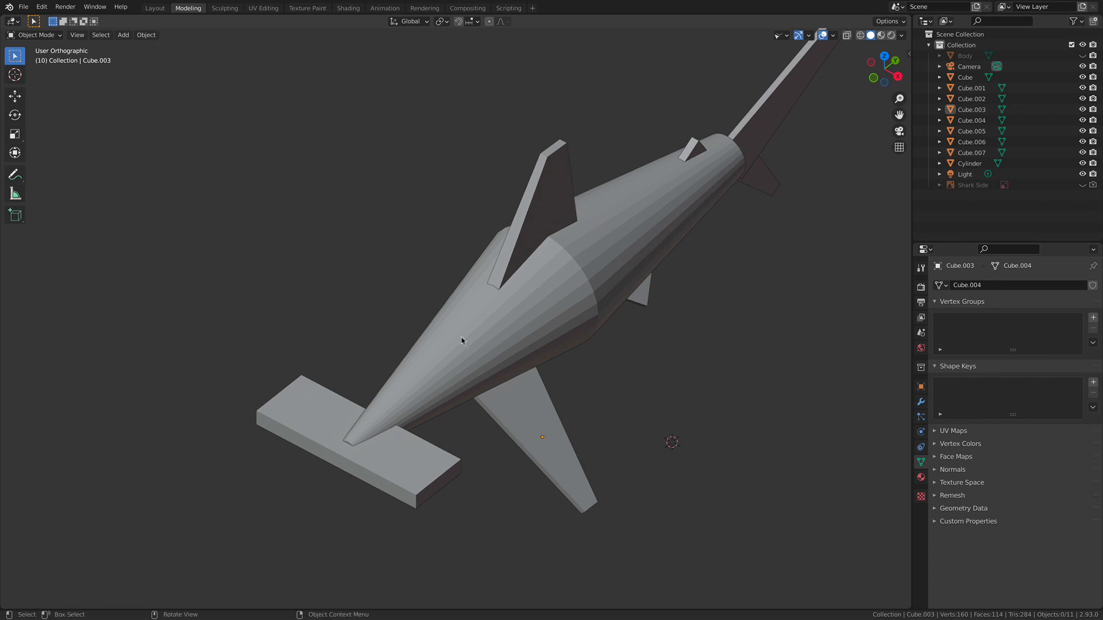
{"action": "left_click", "coordinate": [497, 406]}
{"action": "left_click", "coordinate": [154, 38]}
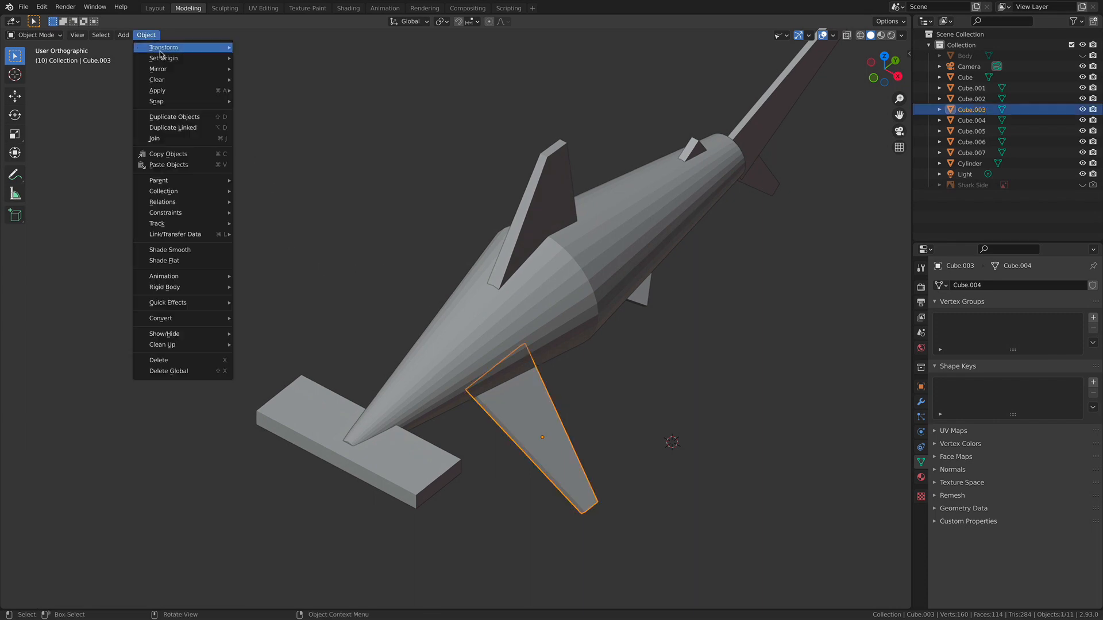
{"action": "mouse_move", "coordinate": [169, 70]}
{"action": "left_click", "coordinate": [279, 89]}
{"action": "mouse_move", "coordinate": [556, 381]}
{"action": "middle_mouse_down"}
{"action": "mouse_move", "coordinate": [601, 402]}
{"action": "mouse_move", "coordinate": [606, 369]}
{"action": "mouse_move", "coordinate": [592, 386]}
{"action": "mouse_move", "coordinate": [552, 381]}
{"action": "middle_mouse_up"}
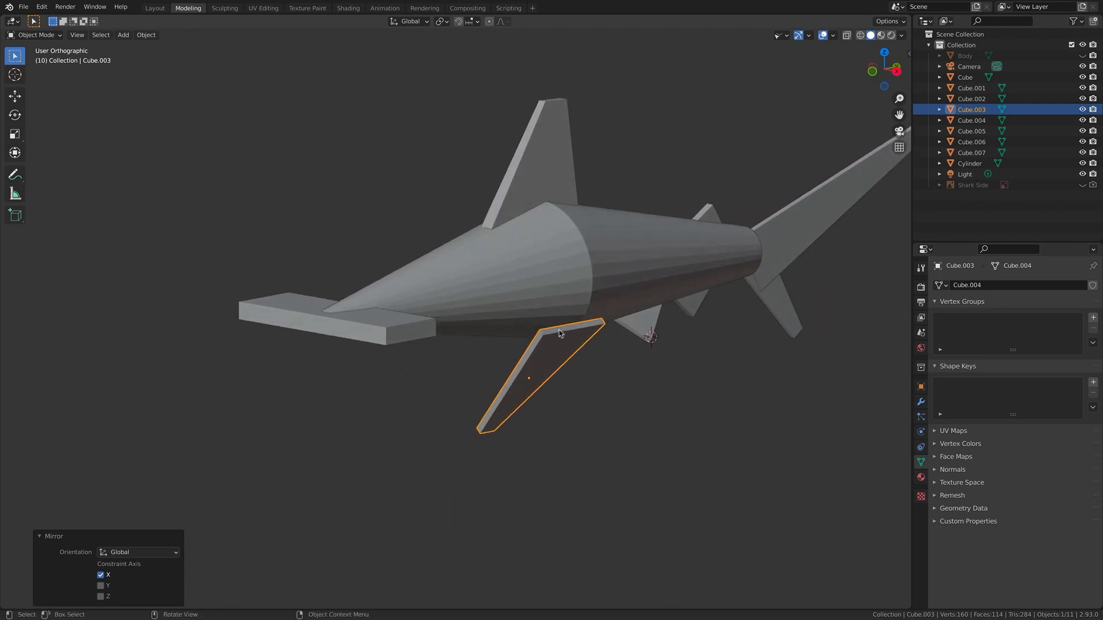
{"action": "key", "text": "ctrl+z"}
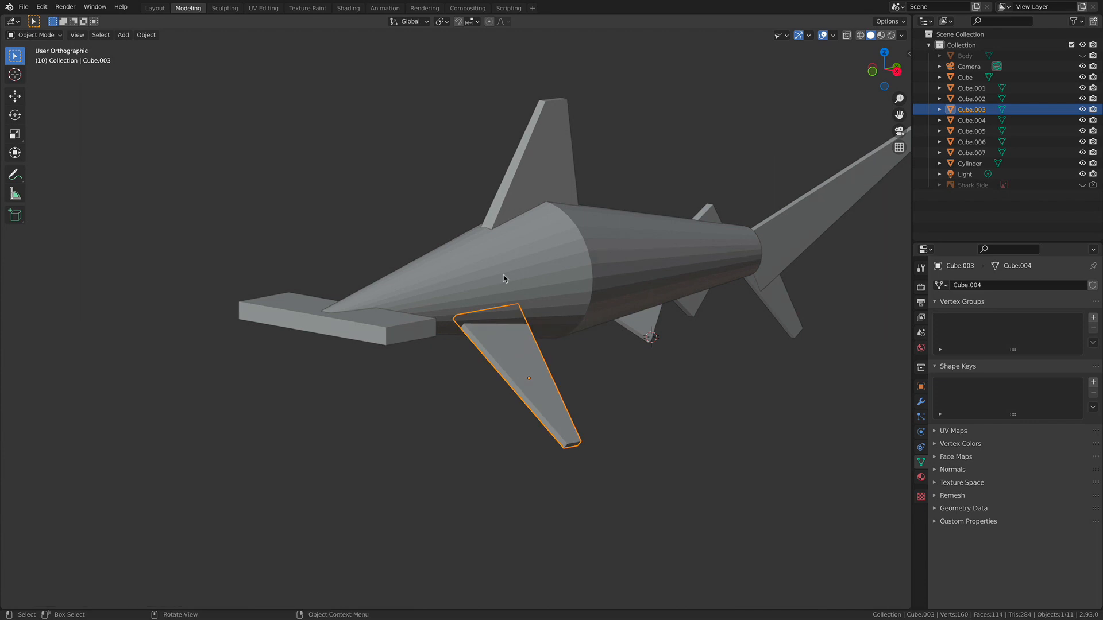
{"action": "left_click", "coordinate": [395, 175]}
{"action": "middle_click_drag", "start_coordinate": [395, 175], "coordinate": [424, 166]}
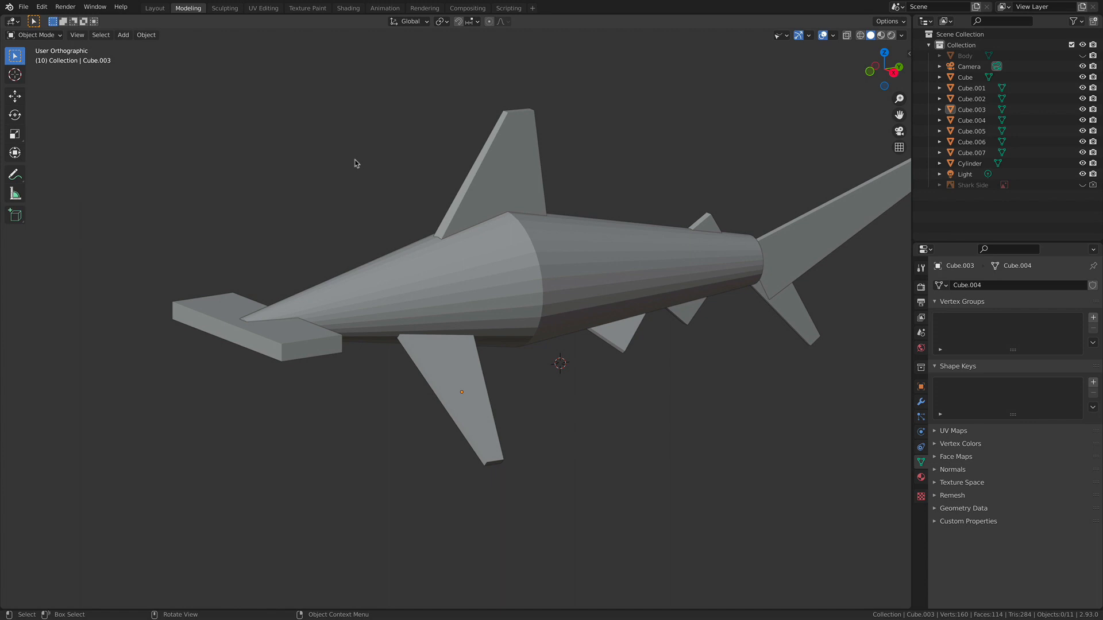
Review the Set Origin options for the pectoral fin, such as Origin to Geometry, Origin to 3D Cursor and Origin to Center of Mass.
{"action": "left_click", "coordinate": [466, 396]}
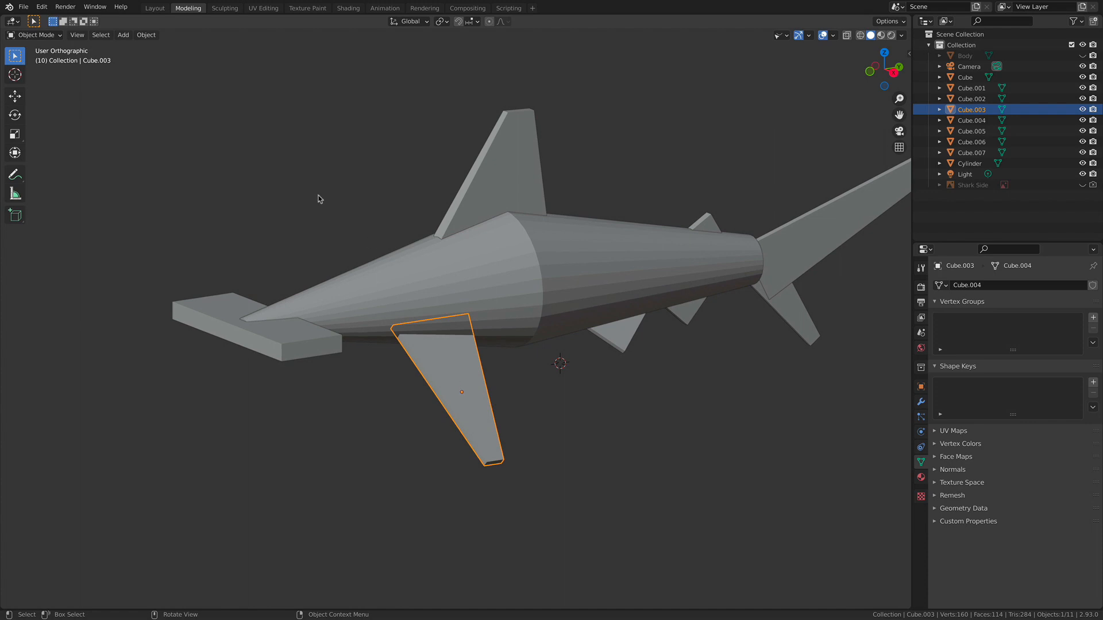
{"action": "middle_click_drag", "start_coordinate": [401, 241], "coordinate": [184, 112]}
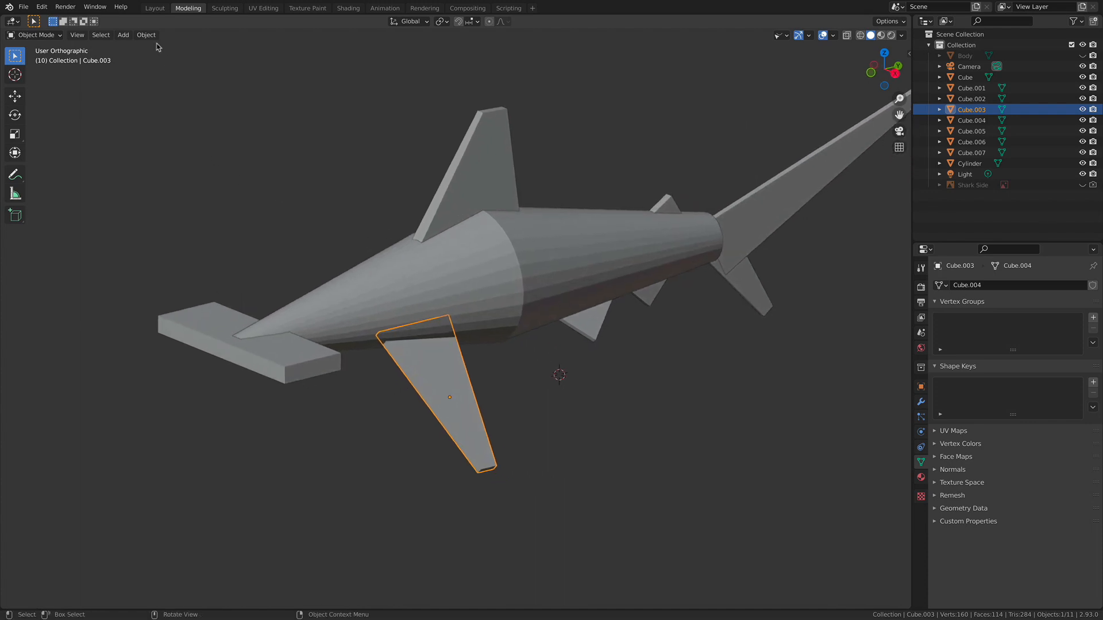
{"action": "left_click", "coordinate": [147, 35]}
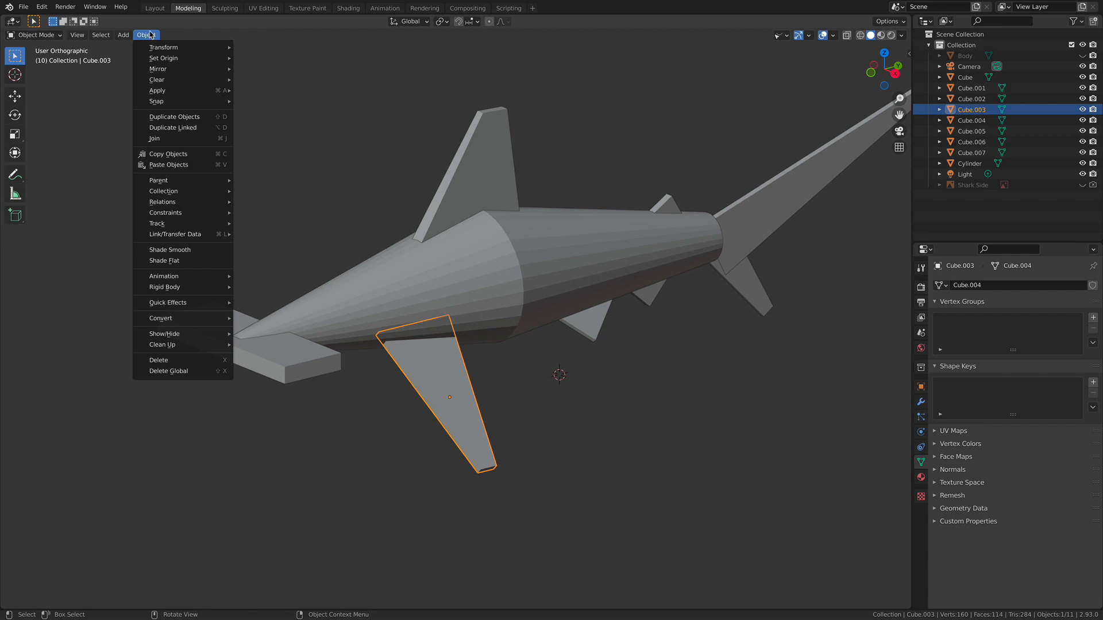
{"action": "mouse_move", "coordinate": [170, 60]}
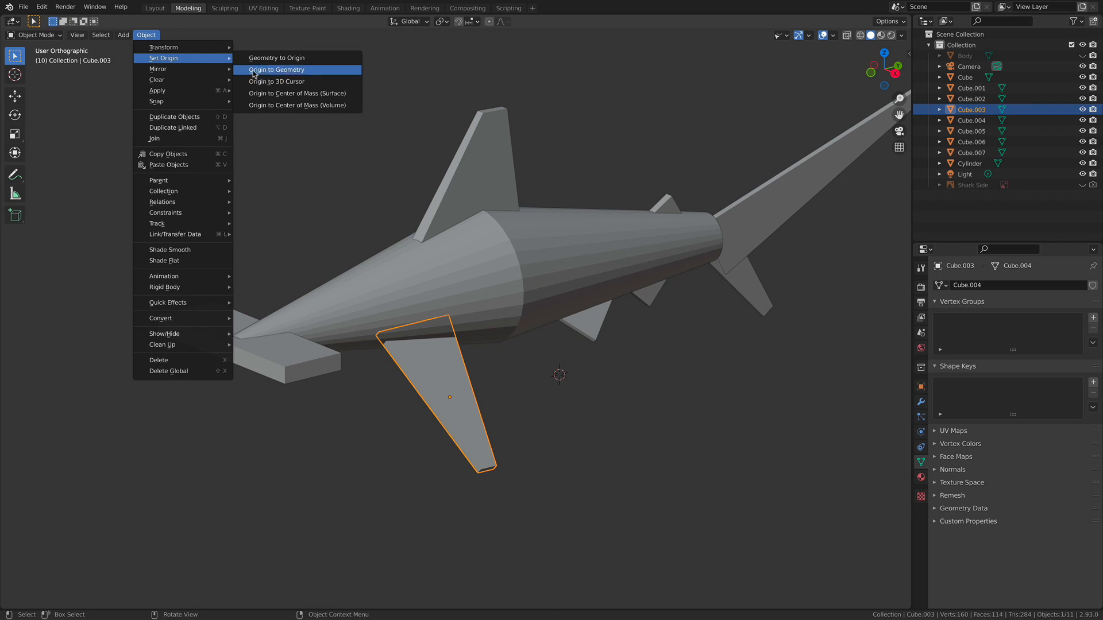
{"action": "left_click", "coordinate": [284, 75]}
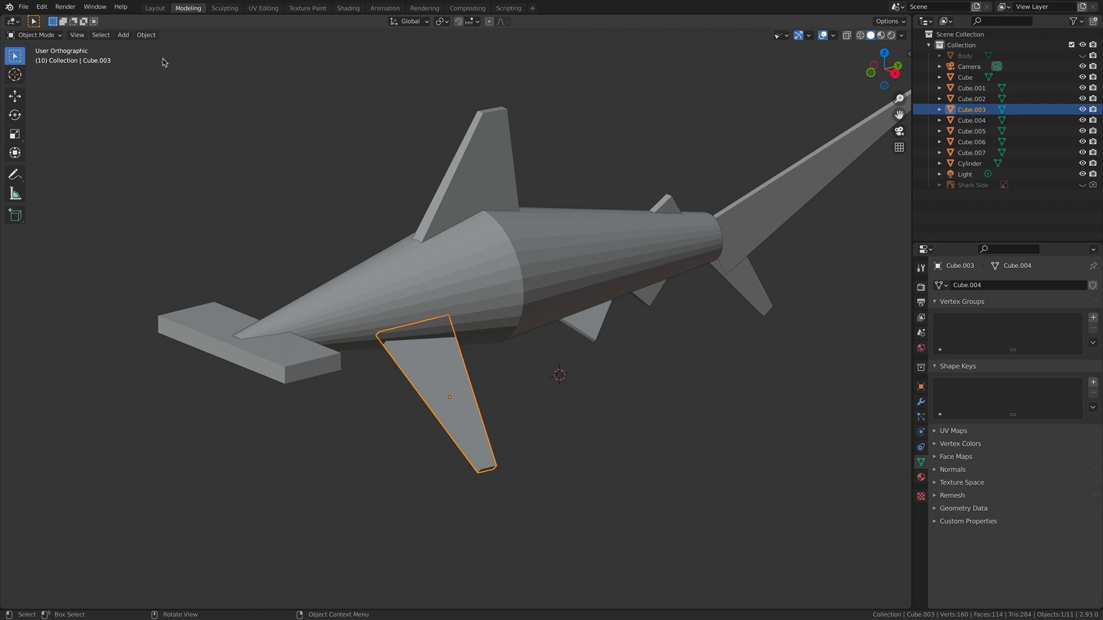
{"action": "left_click", "coordinate": [146, 35]}
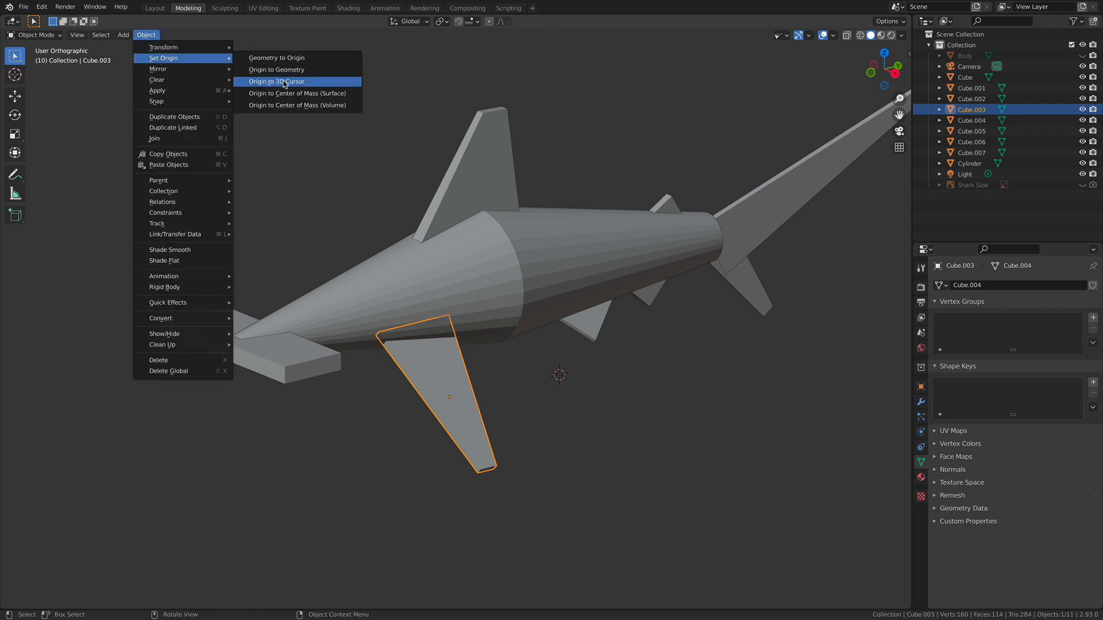
{"action": "left_click", "coordinate": [288, 105]}
{"action": "left_click", "coordinate": [369, 238]}
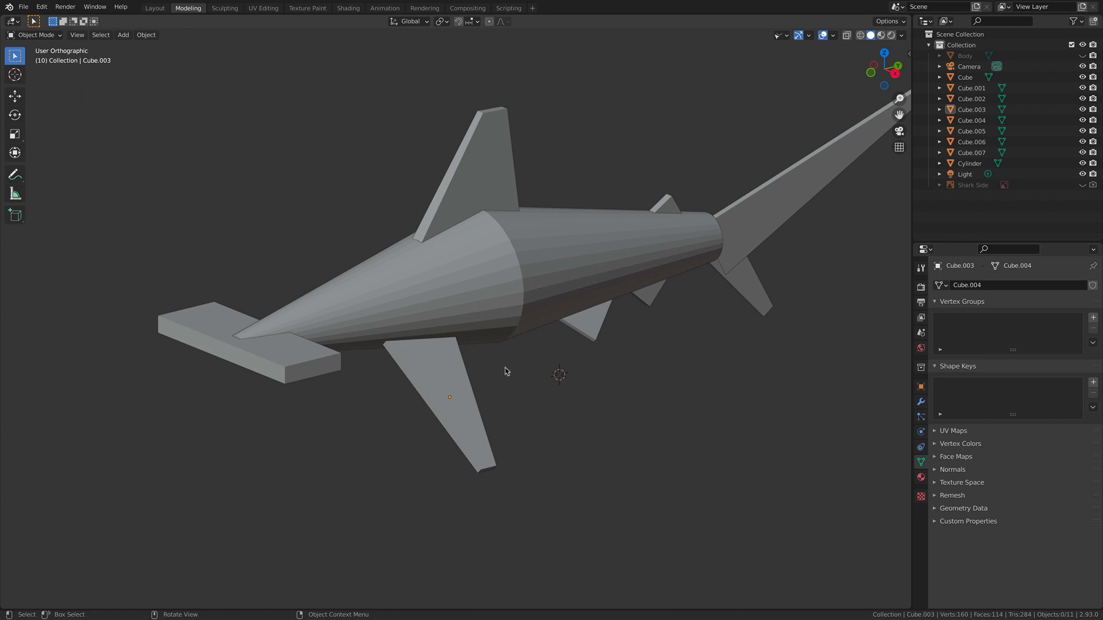
{"action": "middle_click_drag", "start_coordinate": [587, 309], "coordinate": [504, 345]}
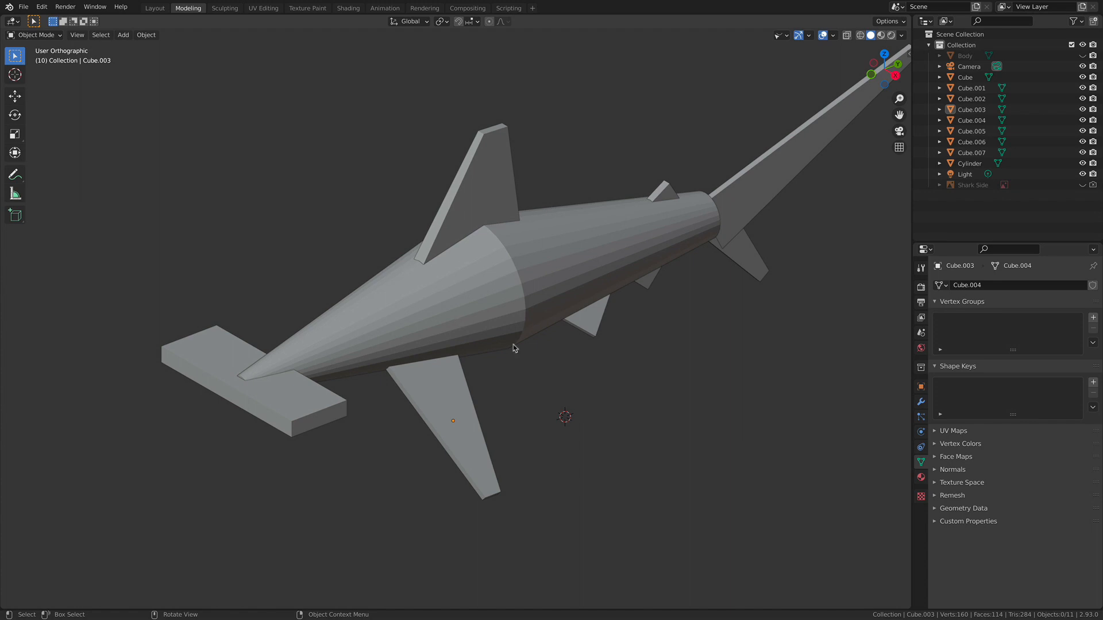
{"action": "middle_click_drag", "start_coordinate": [519, 396], "coordinate": [531, 399]}
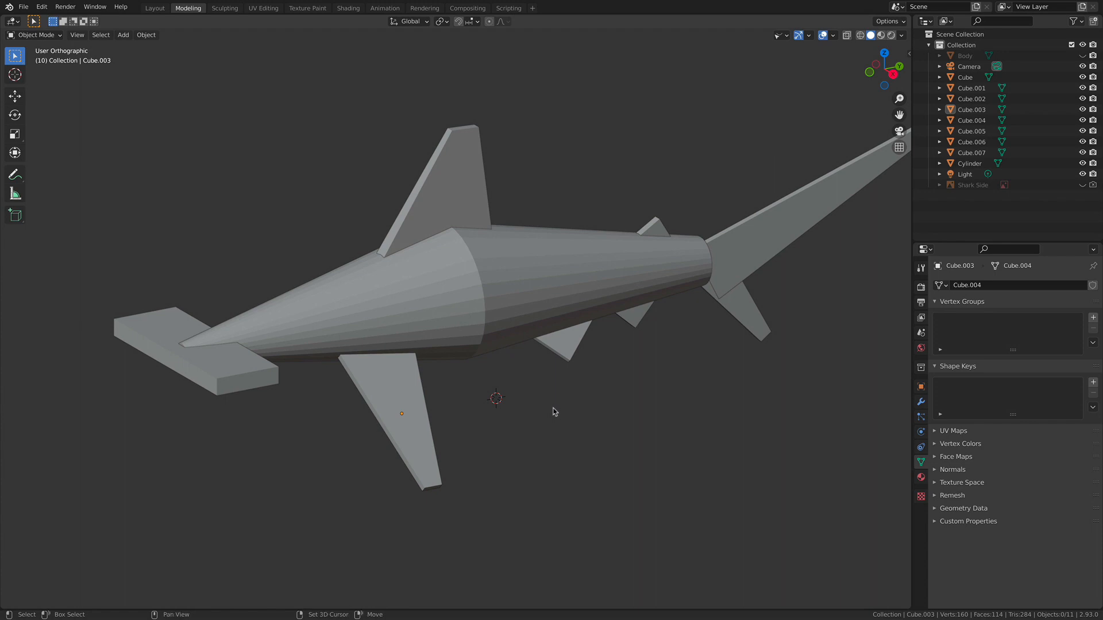
Show the X and Y axis lines again in the viewport overlays as a reference around the shark.
{"action": "scroll", "coordinate": [554, 412], "scroll_direction": "down", "scroll_amount": 4}
{"action": "middle_click_drag", "start_coordinate": [369, 351], "coordinate": [380, 299]}
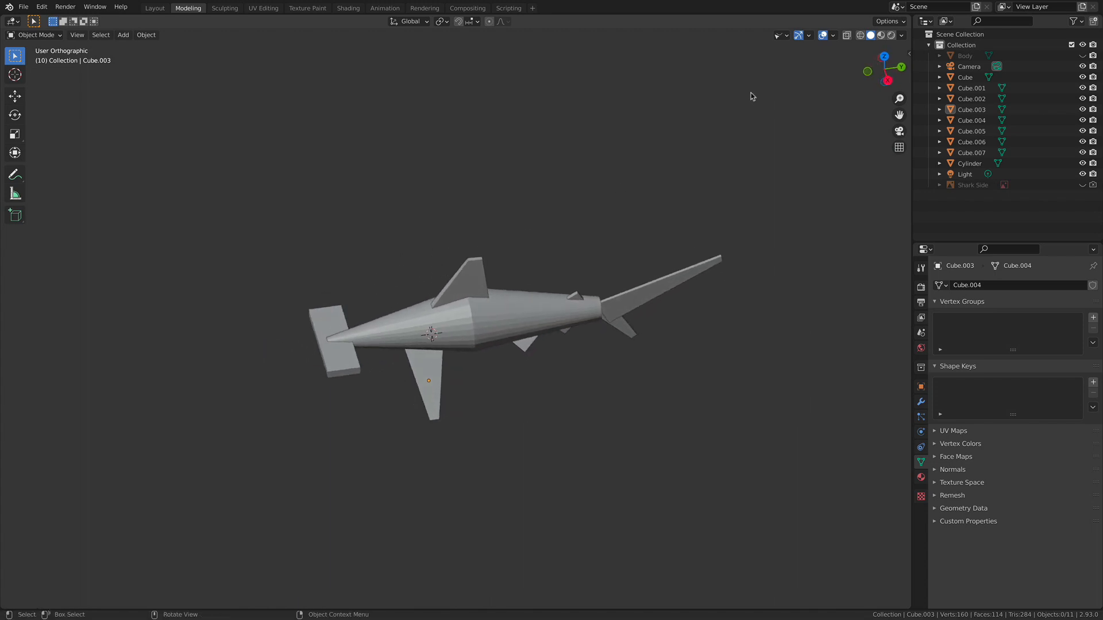
{"action": "left_click", "coordinate": [833, 35]}
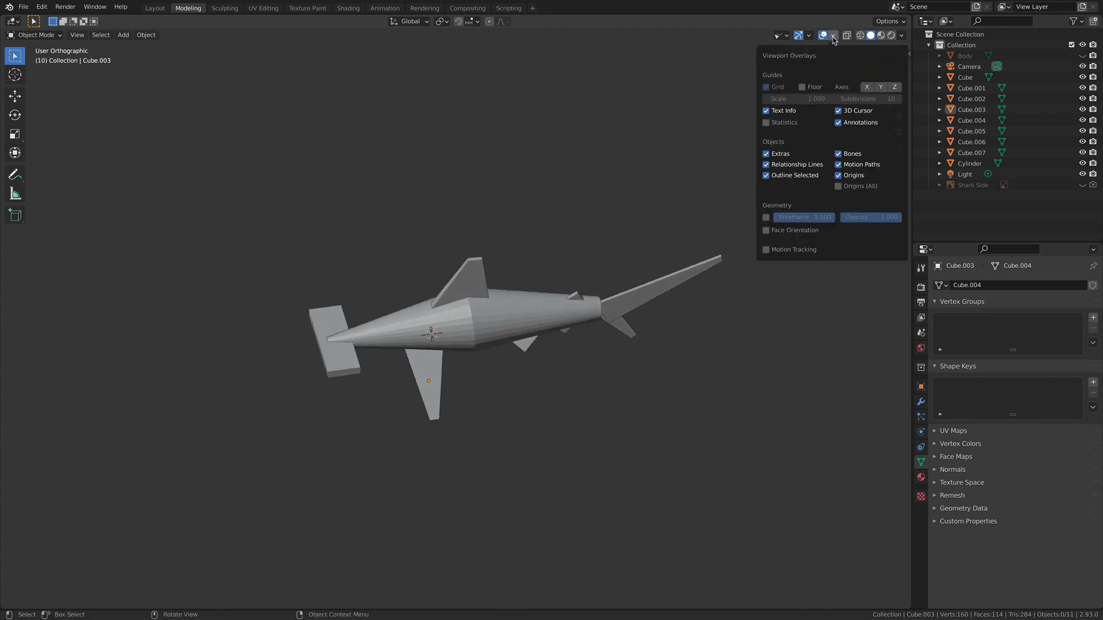
{"action": "left_click", "coordinate": [882, 87]}
{"action": "mouse_move", "coordinate": [640, 165]}
{"action": "middle_mouse_down"}
{"action": "mouse_move", "coordinate": [542, 197]}
{"action": "mouse_move", "coordinate": [628, 167]}
{"action": "mouse_move", "coordinate": [611, 113]}
{"action": "mouse_move", "coordinate": [570, 152]}
{"action": "mouse_move", "coordinate": [502, 177]}
{"action": "mouse_move", "coordinate": [644, 172]}
{"action": "middle_mouse_up"}
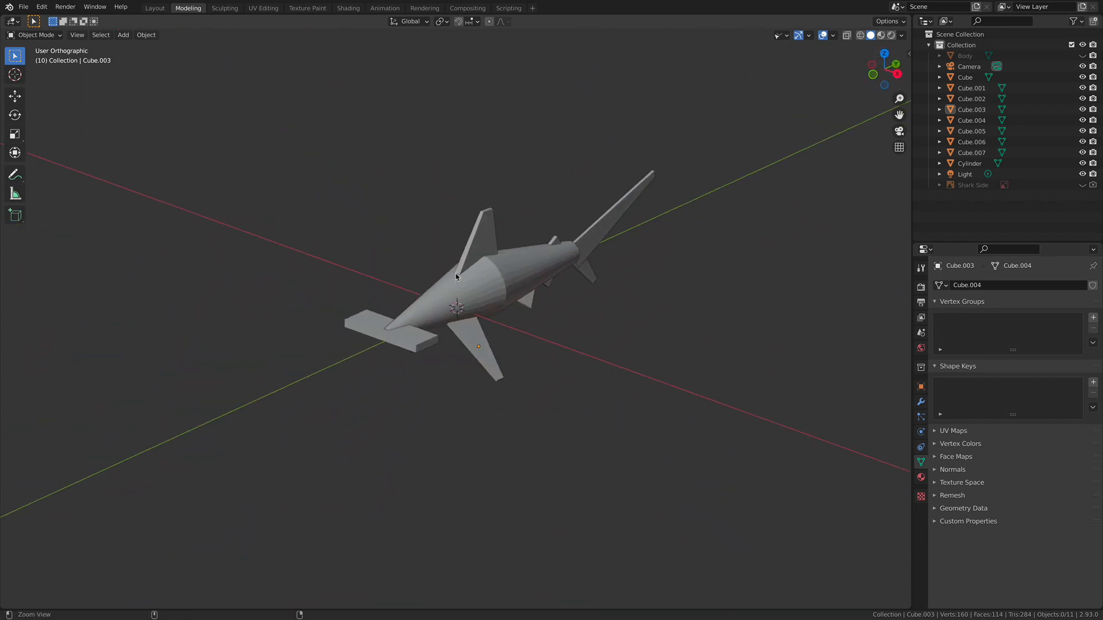
Set the origin of the large pectoral fin to the 3D cursor at the body's centre line.
{"action": "scroll", "coordinate": [574, 308], "scroll_direction": "up", "scroll_amount": 4}
{"action": "scroll", "coordinate": [574, 307], "scroll_direction": "up", "scroll_amount": 4}
{"action": "left_click", "coordinate": [556, 428]}
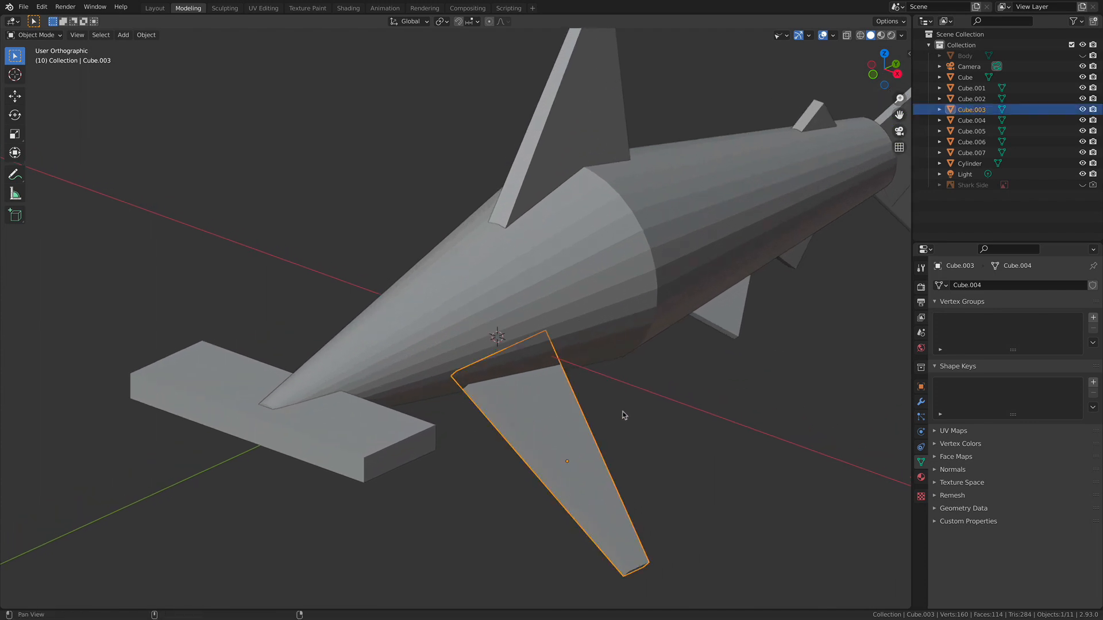
{"action": "middle_click_drag", "start_coordinate": [621, 414], "coordinate": [566, 387], "text": "shift"}
{"action": "left_click", "coordinate": [146, 35]}
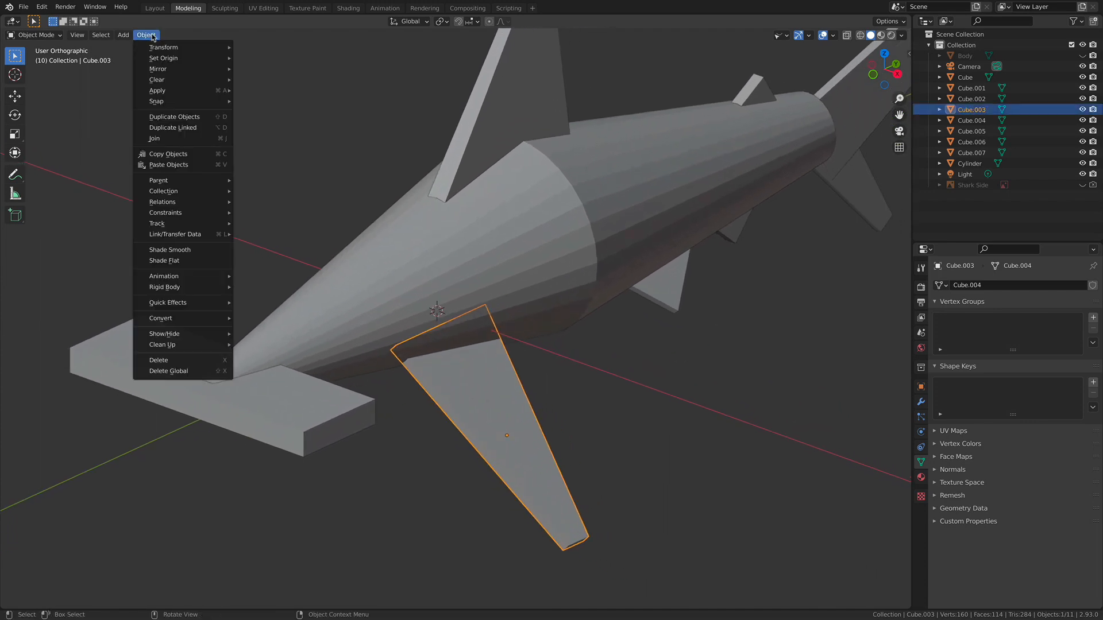
{"action": "mouse_move", "coordinate": [155, 60]}
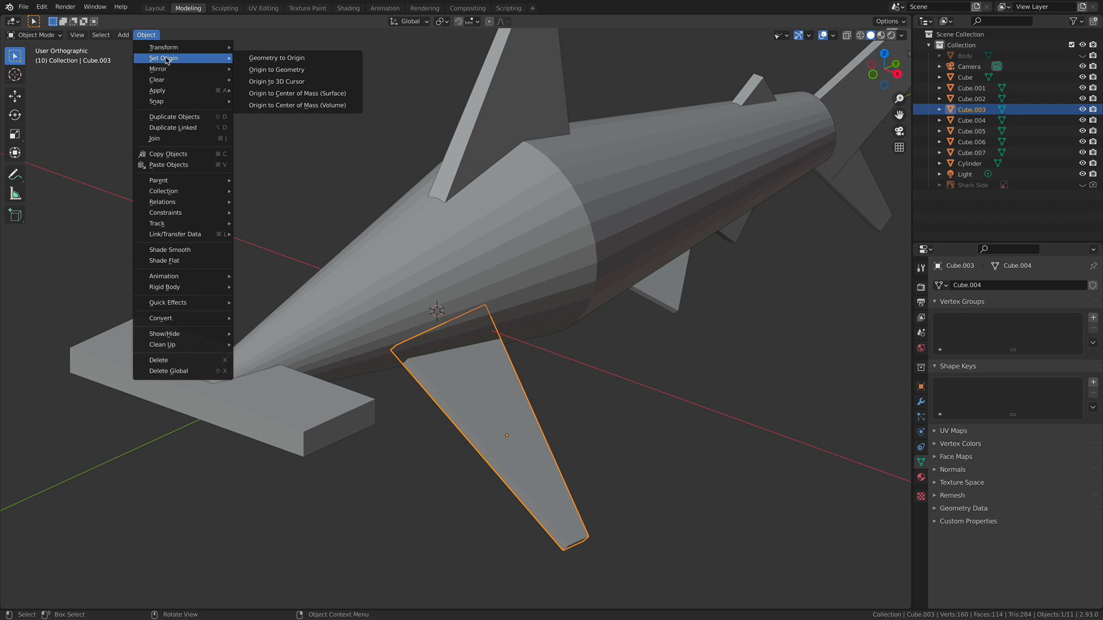
{"action": "left_click", "coordinate": [289, 83]}
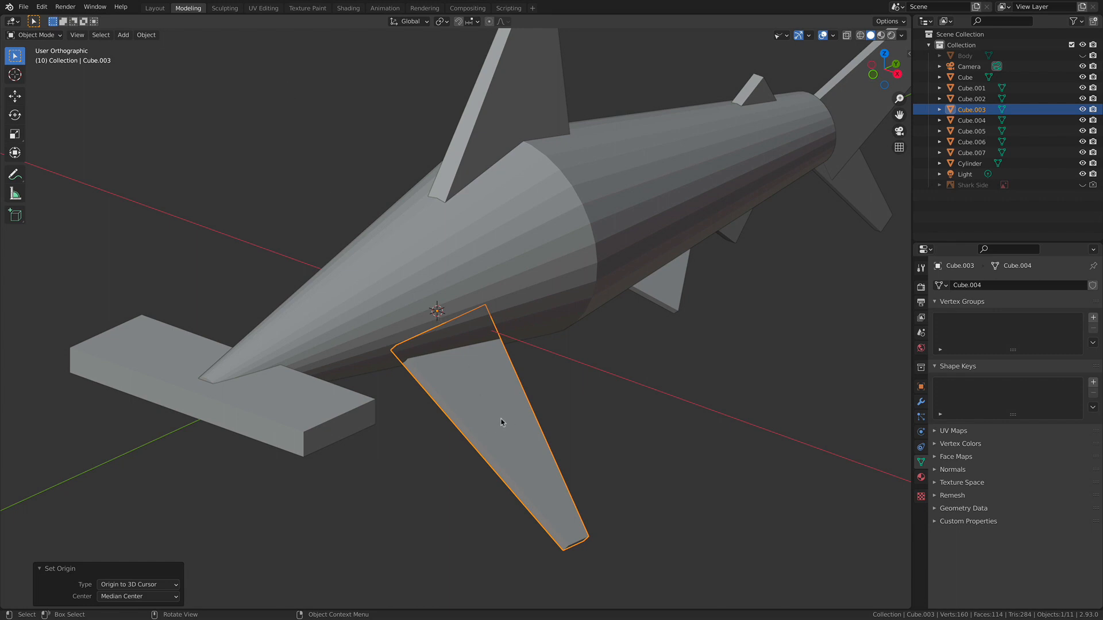
{"action": "middle_click_drag", "start_coordinate": [460, 297], "coordinate": [439, 290]}
Try the global X mirror on the pectoral fin with its new origin and examine its placement from the front and below.
{"action": "left_click", "coordinate": [148, 37]}
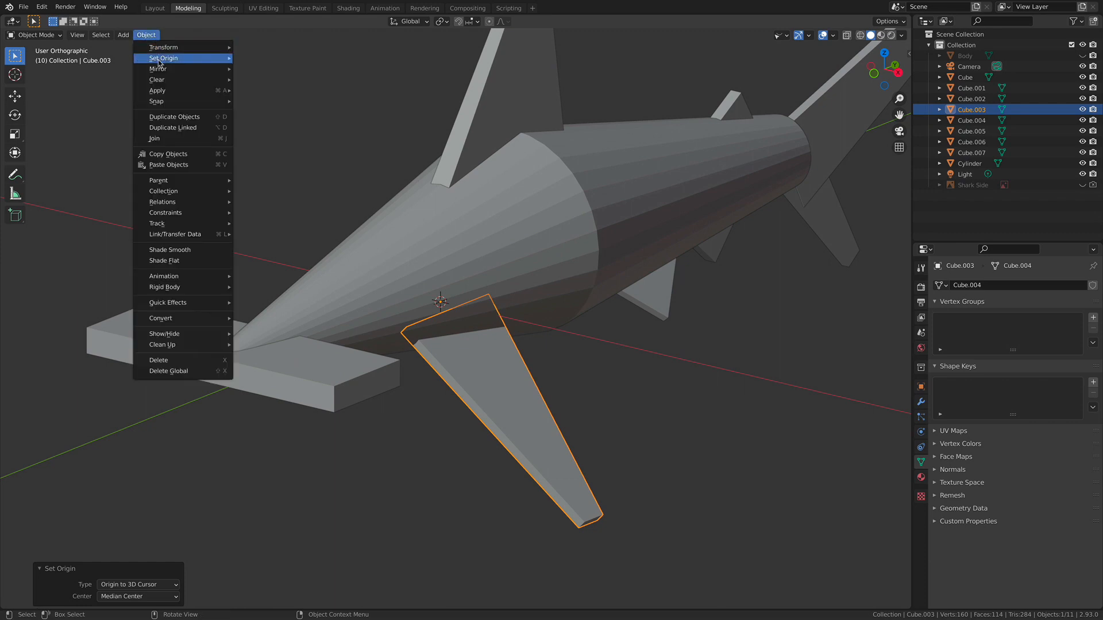
{"action": "left_click", "coordinate": [283, 87]}
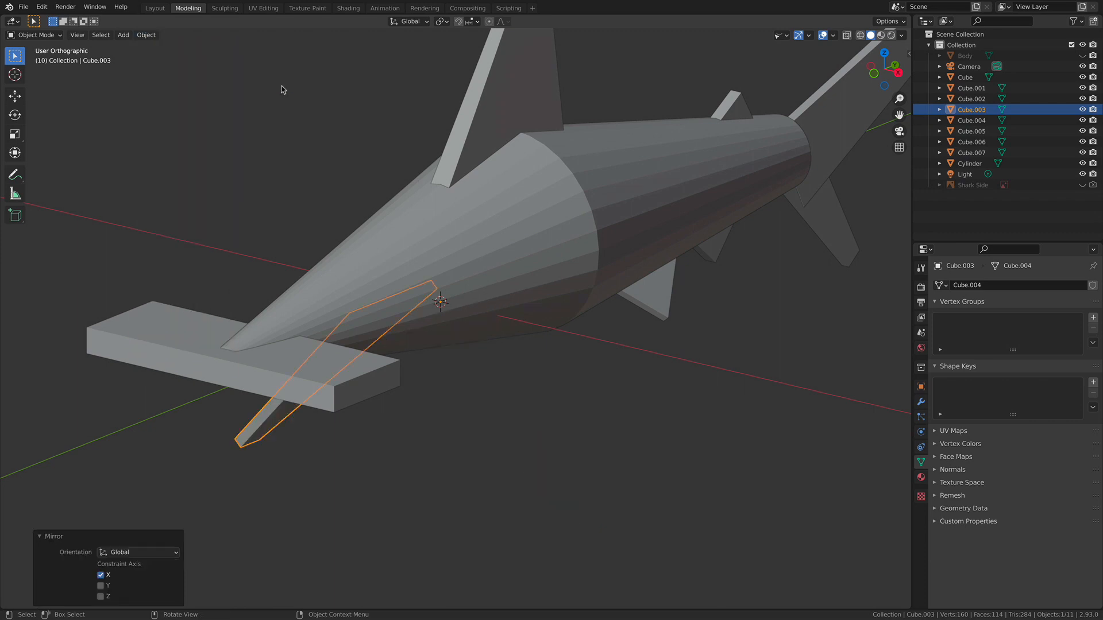
{"action": "middle_click_drag", "start_coordinate": [259, 147], "coordinate": [265, 122]}
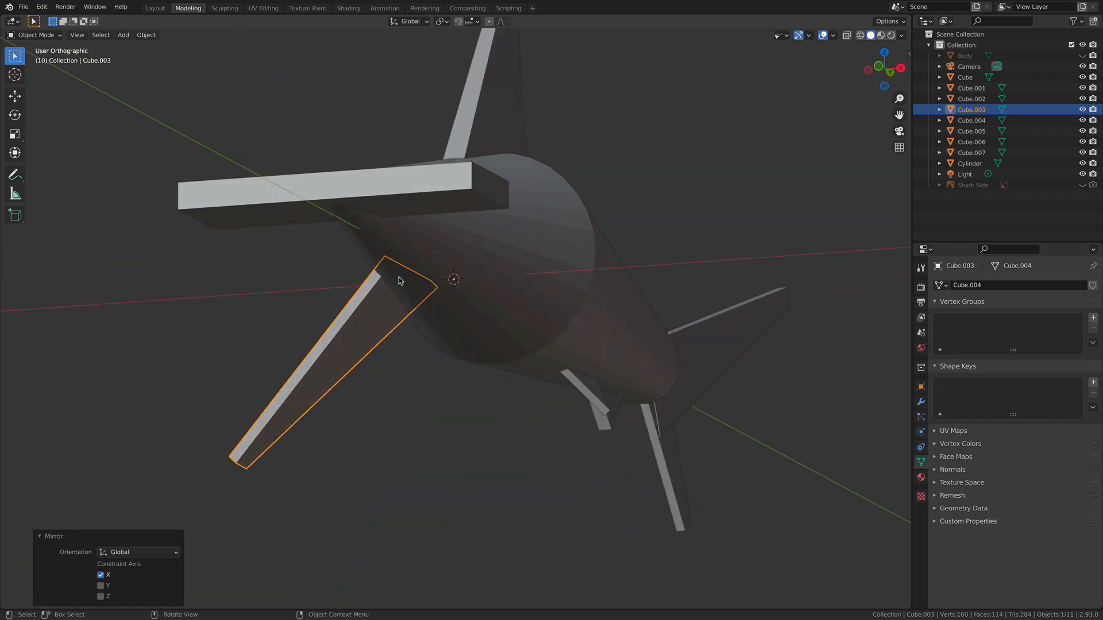
{"action": "middle_click_drag", "start_coordinate": [446, 339], "coordinate": [418, 339]}
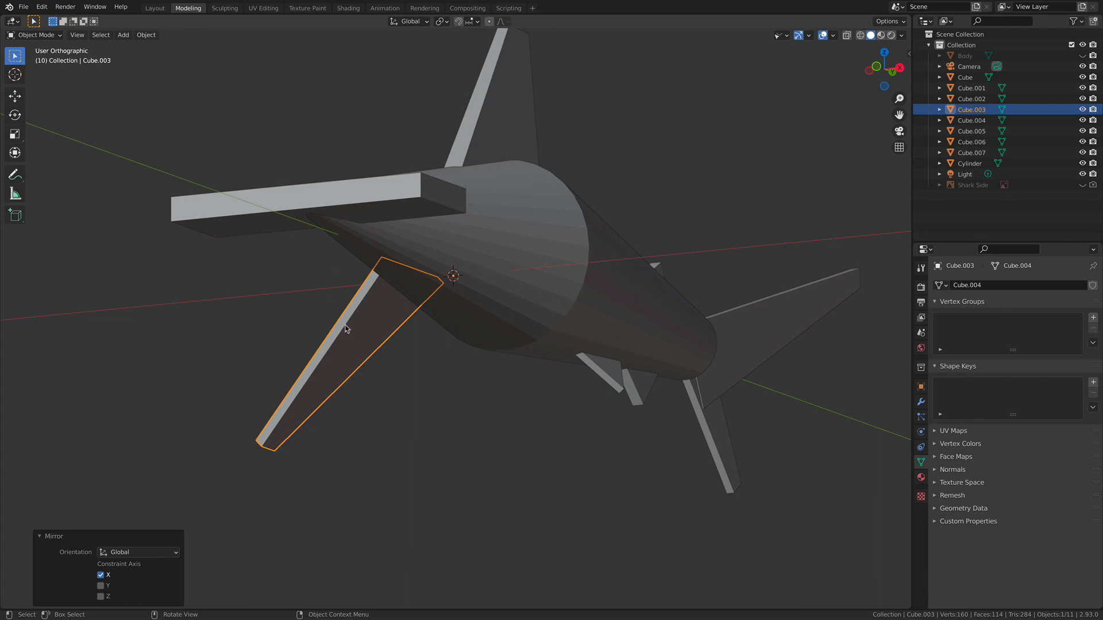
Try duplicating the mirrored pectoral fin beside itself, then undo both the duplicate and the mirror.
{"action": "key", "text": "shift+d"}
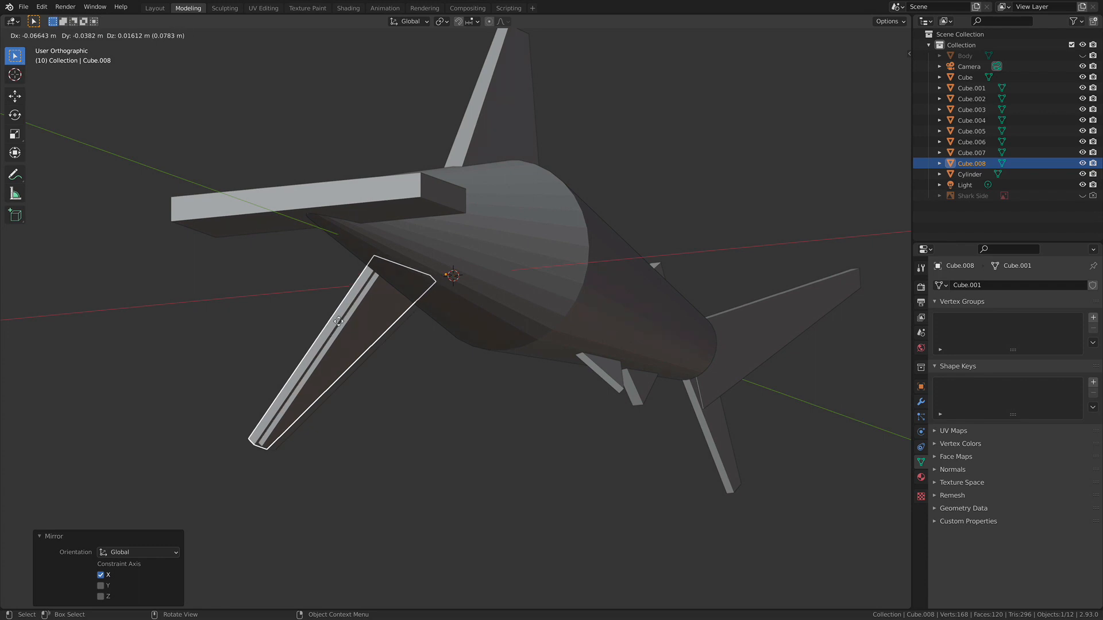
{"action": "left_click", "coordinate": [243, 388]}
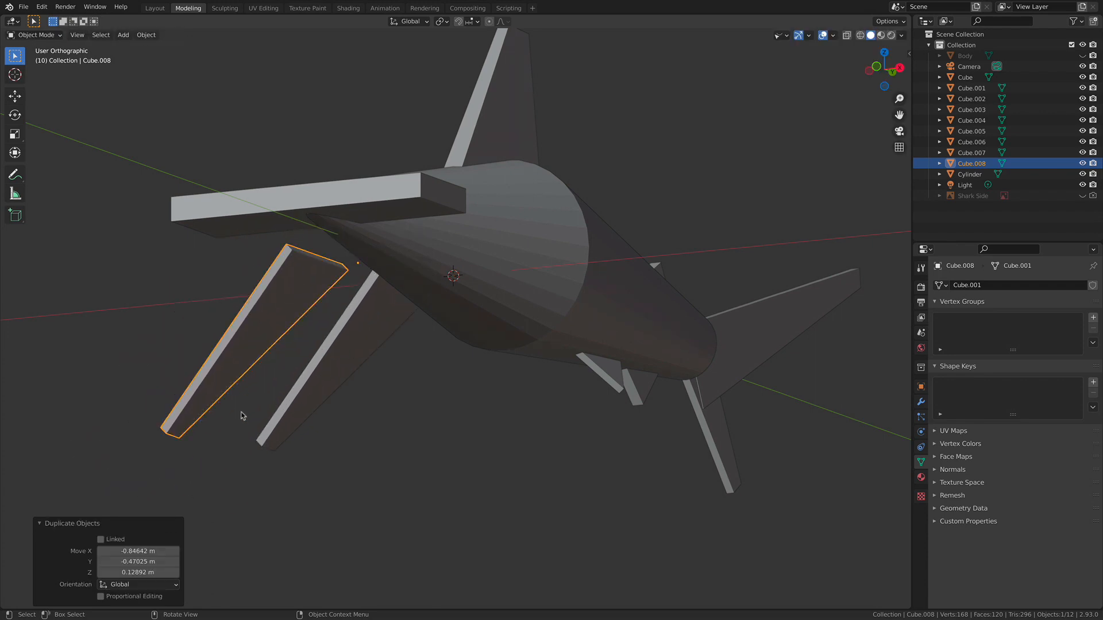
{"action": "key", "text": "ctrl+z"}
{"action": "key", "text": "ctrl+z"}
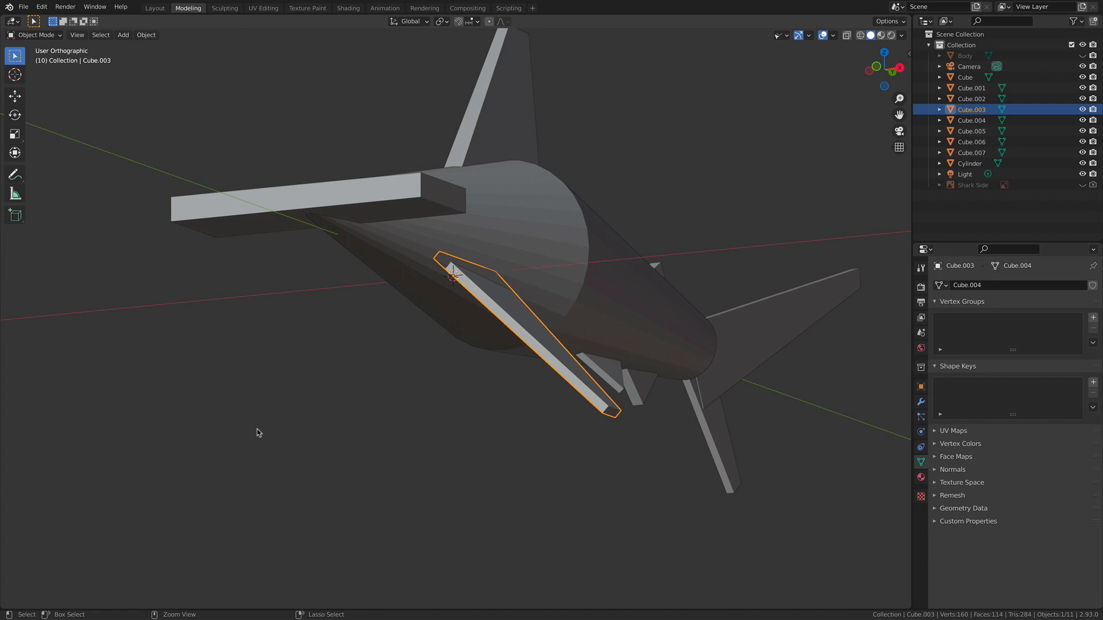
Duplicate the pectoral fin in place and mirror the copy across the global X axis to the body's other side.
{"action": "middle_click_drag", "start_coordinate": [336, 272], "coordinate": [359, 326]}
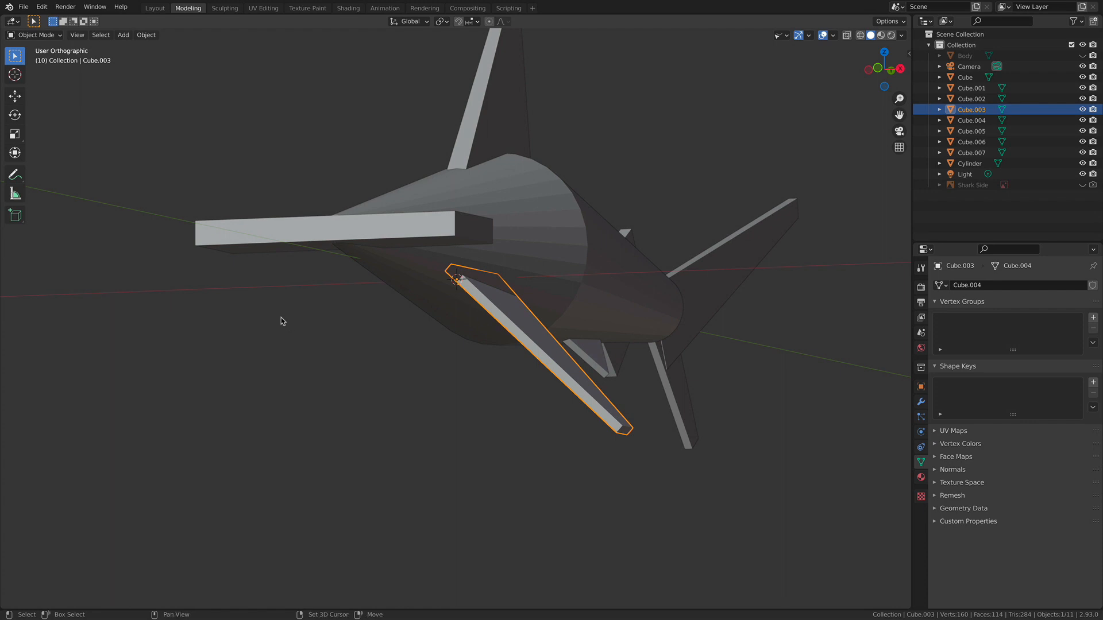
{"action": "key", "text": "shift+d"}
{"action": "key", "text": "Escape"}
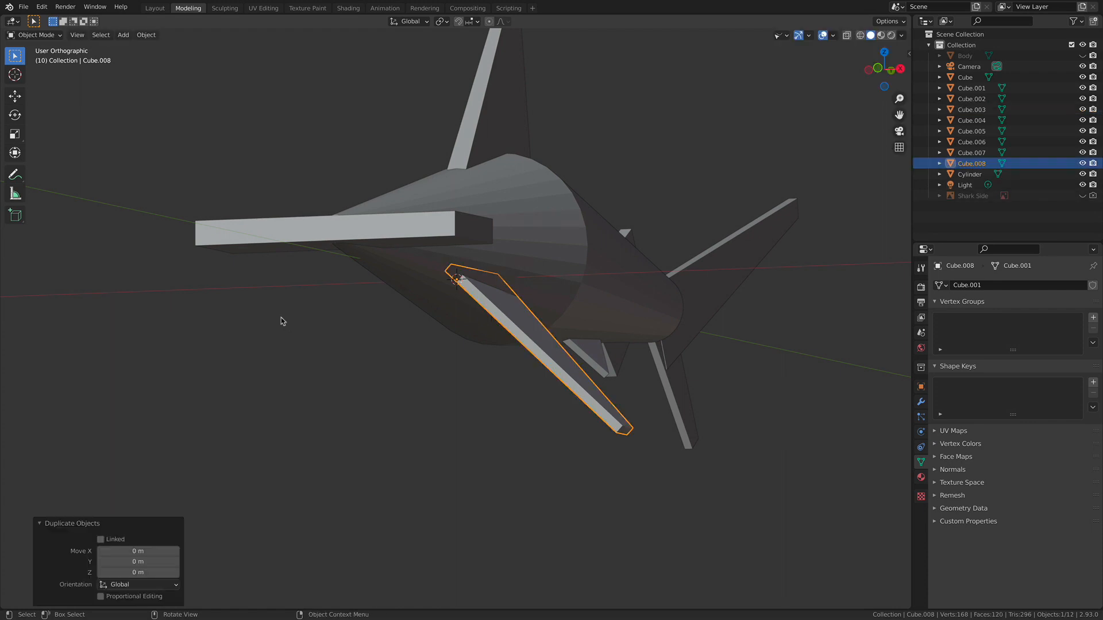
{"action": "left_click", "coordinate": [147, 37]}
{"action": "mouse_move", "coordinate": [162, 71]}
{"action": "left_click", "coordinate": [260, 84]}
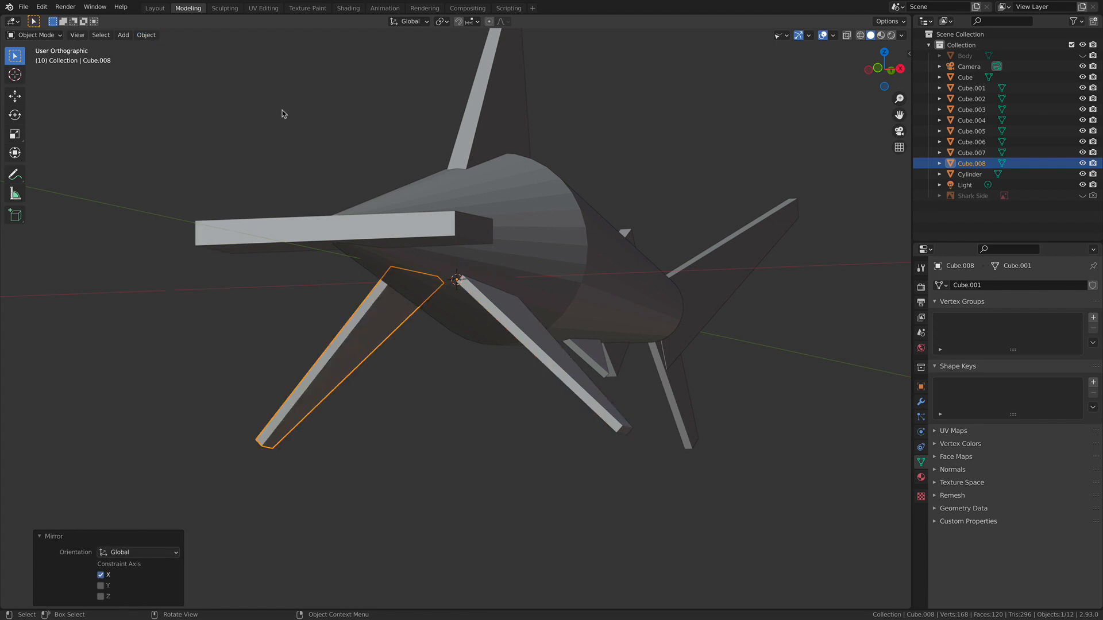
{"action": "left_click", "coordinate": [264, 120]}
Set the origin of the small diamond-shaped side fin under the rear body to the 3D cursor.
{"action": "middle_click_drag", "start_coordinate": [264, 119], "coordinate": [246, 226], "text": "alt"}
{"action": "left_click", "coordinate": [512, 295]}
{"action": "middle_click_drag", "start_coordinate": [530, 317], "coordinate": [487, 308]}
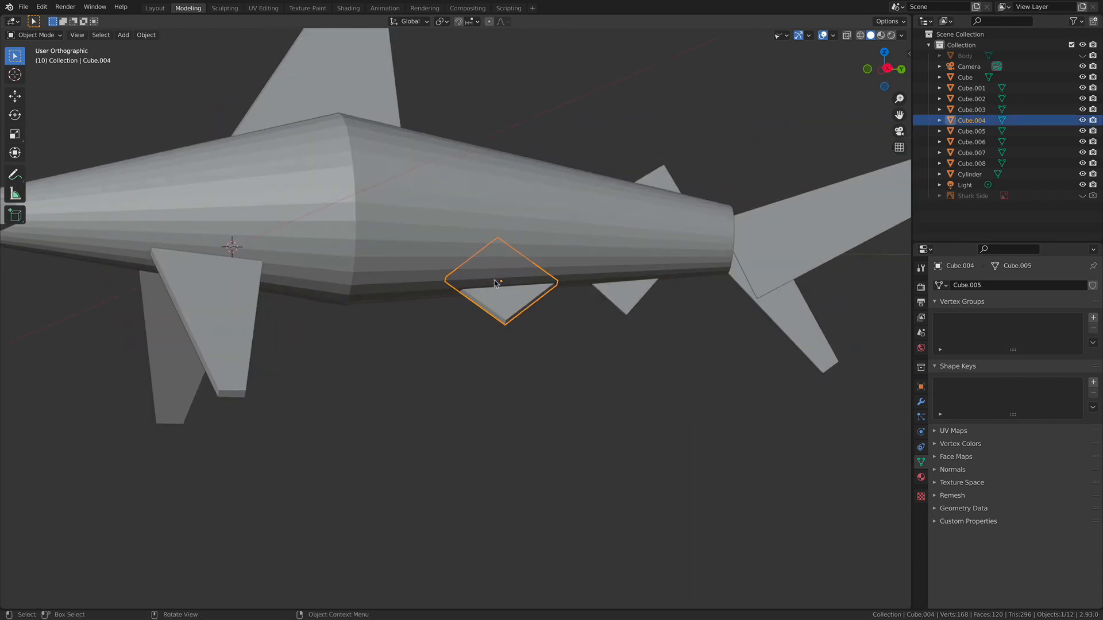
{"action": "left_click", "coordinate": [144, 35]}
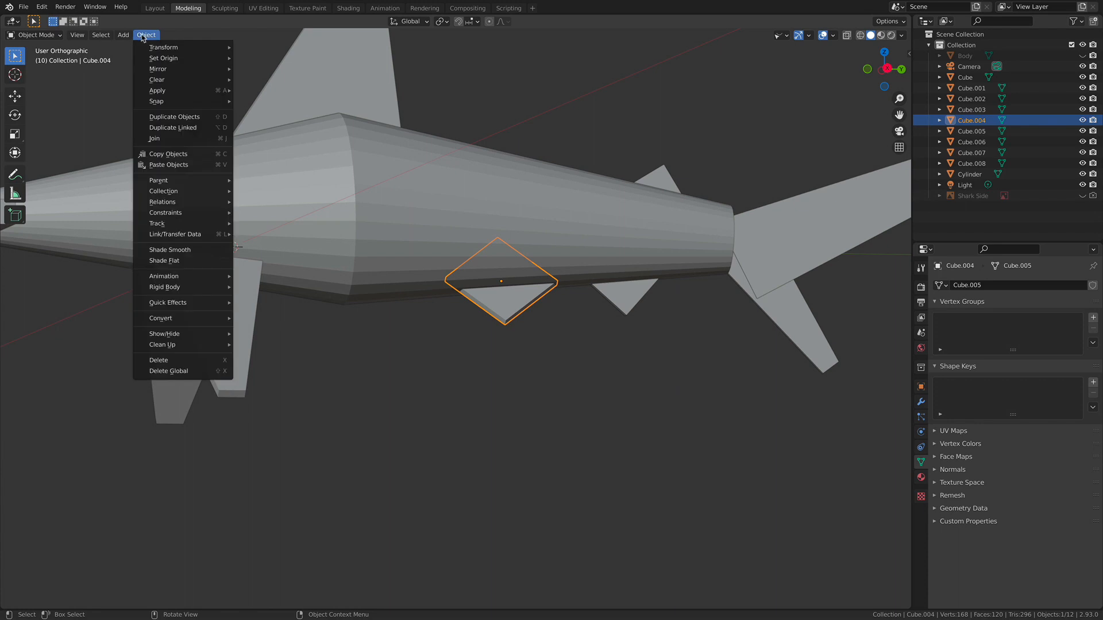
{"action": "mouse_move", "coordinate": [173, 58]}
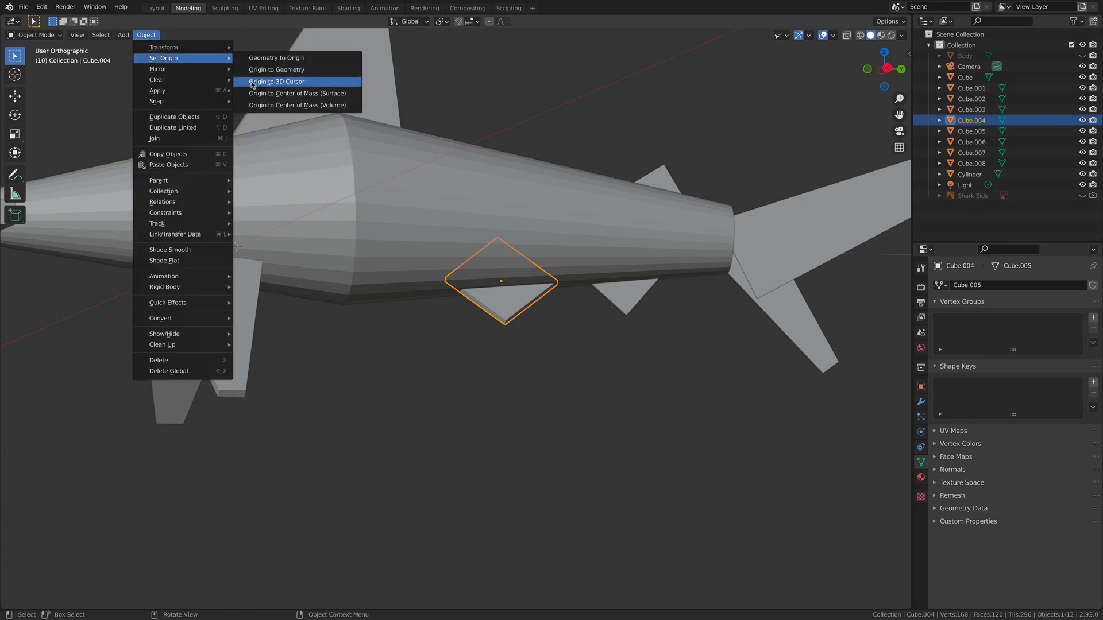
{"action": "left_click", "coordinate": [297, 83]}
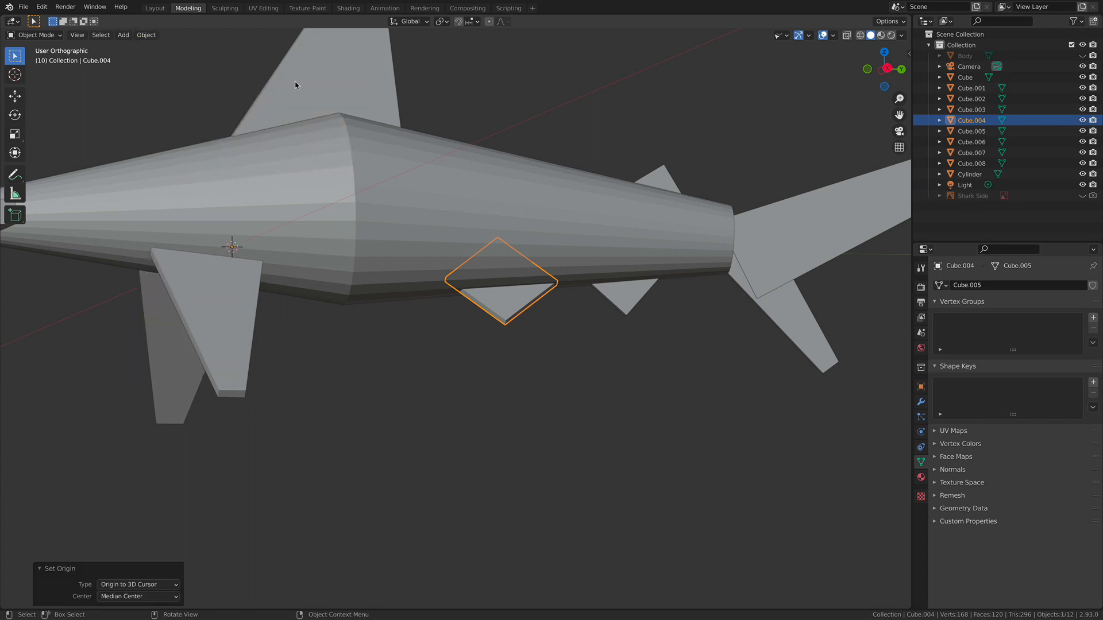
Duplicate the small rear side fin in place, mirror the copy across the global X axis, and deselect it.
{"action": "key", "text": "shift+d"}
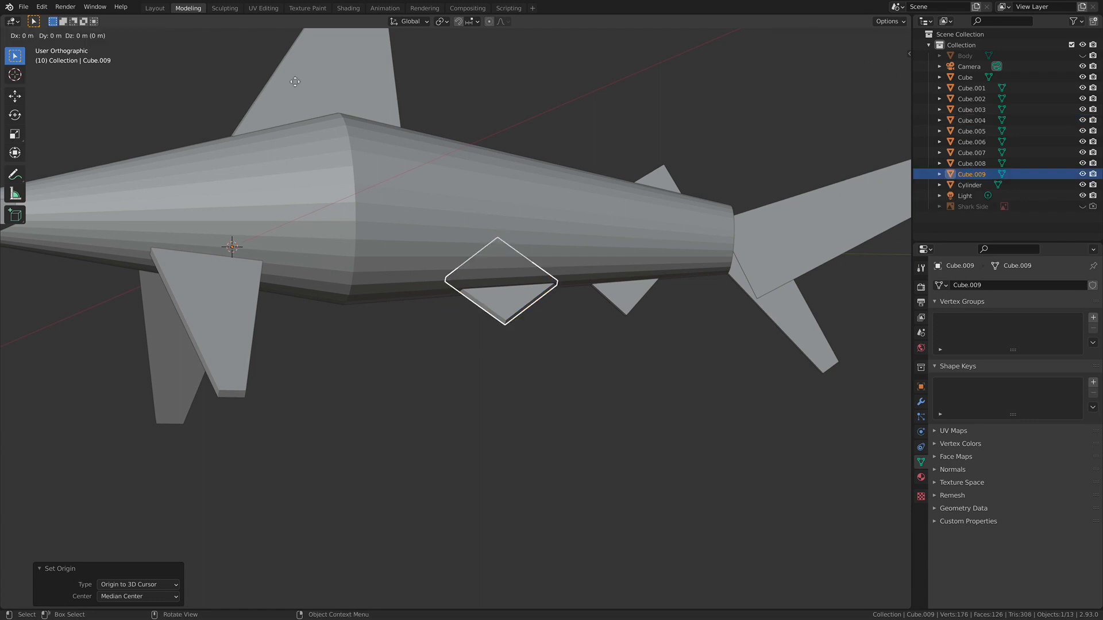
{"action": "right_click", "coordinate": [295, 82]}
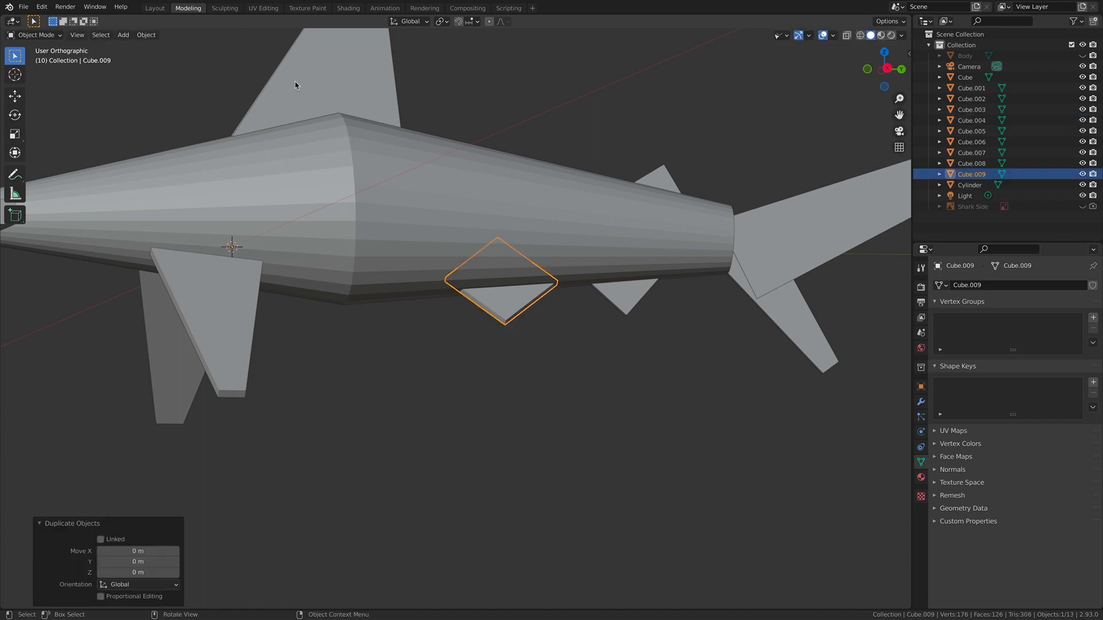
{"action": "left_click", "coordinate": [153, 38]}
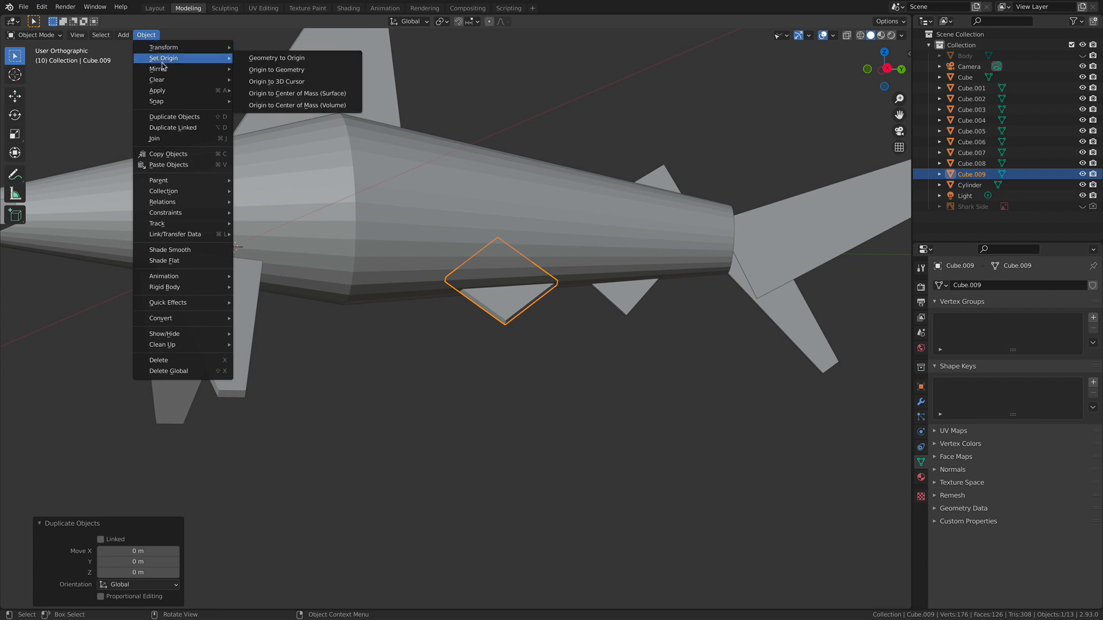
{"action": "mouse_move", "coordinate": [183, 69]}
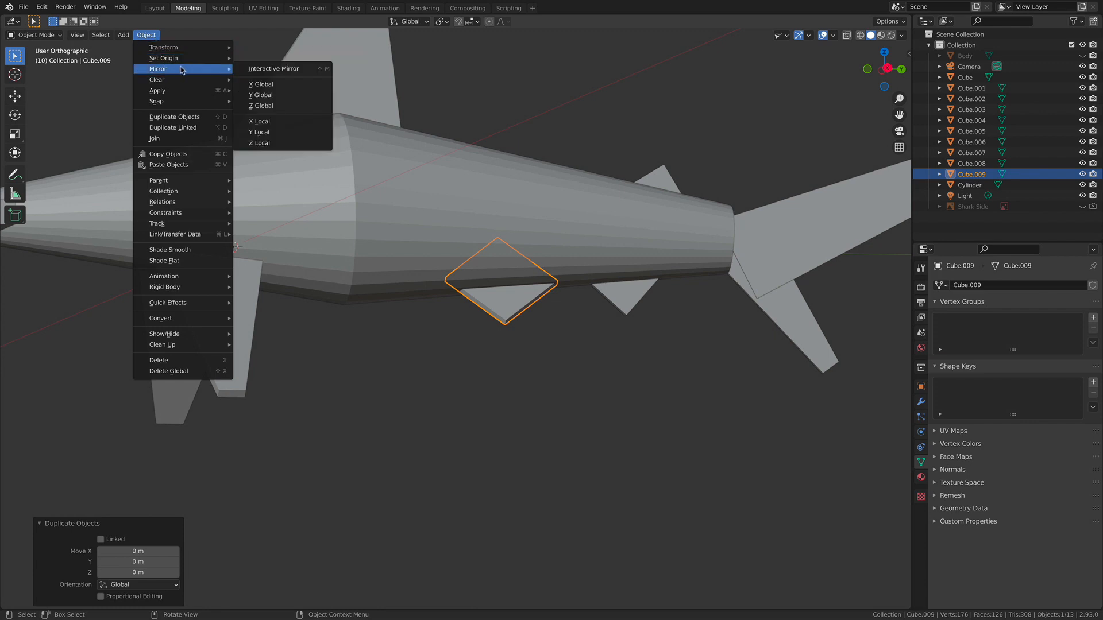
{"action": "left_click", "coordinate": [292, 85]}
{"action": "left_click", "coordinate": [561, 129]}
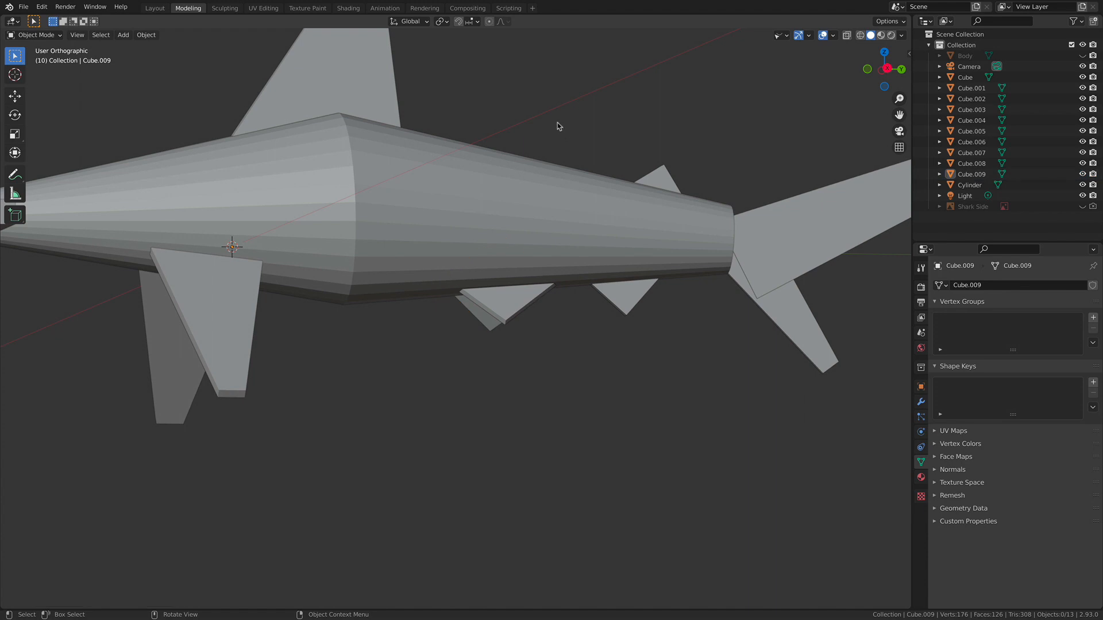
Hide the X and Y axis lines in the viewport overlays.
{"action": "middle_click_drag", "start_coordinate": [402, 207], "coordinate": [754, 141]}
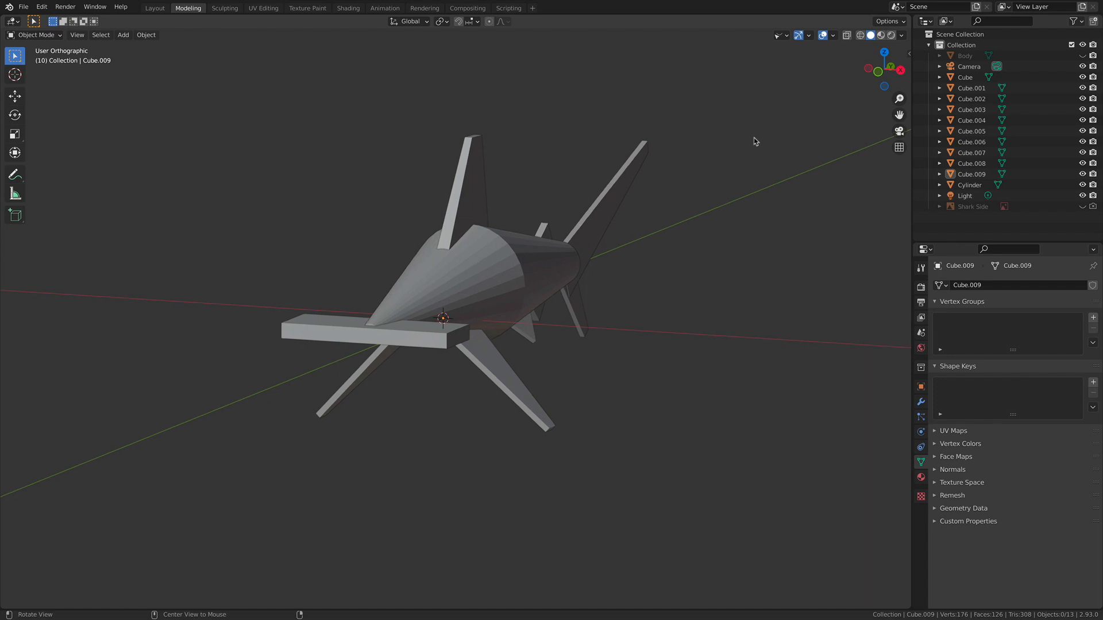
{"action": "left_click", "coordinate": [833, 36]}
{"action": "left_click", "coordinate": [881, 88]}
{"action": "middle_click_drag", "start_coordinate": [649, 236], "coordinate": [596, 273]}
Examine the whole shark and its paired side fins from several angles, framing the view on the hammer head and deselecting it.
{"action": "scroll", "coordinate": [595, 273], "scroll_direction": "down", "scroll_amount": 8}
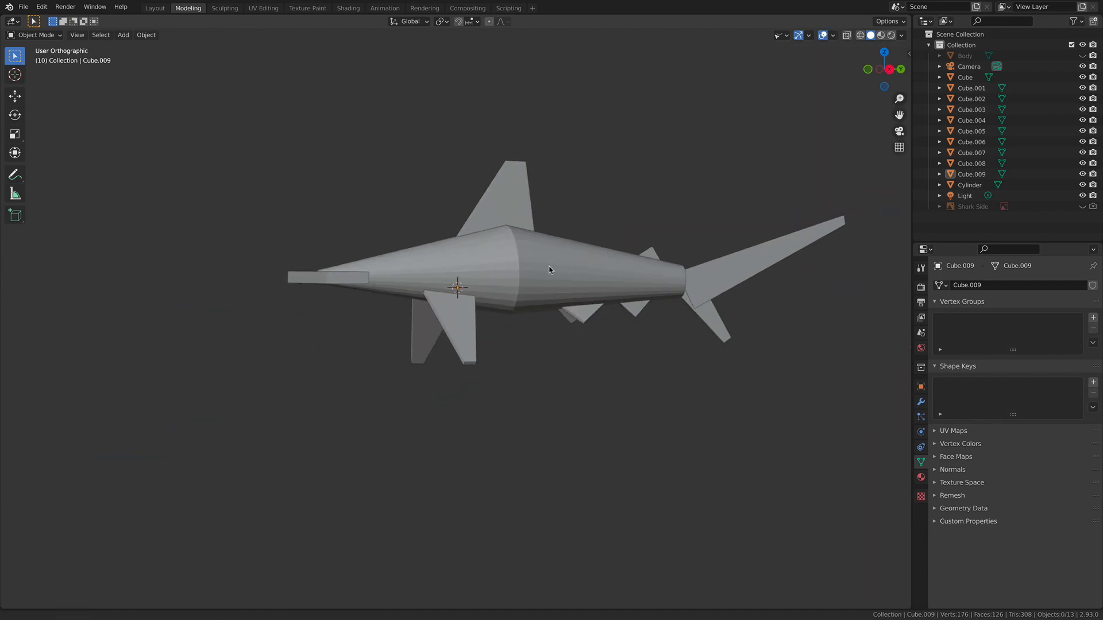
{"action": "middle_click_drag", "start_coordinate": [530, 244], "coordinate": [391, 260], "text": "shift"}
{"action": "left_click_drag", "start_coordinate": [391, 260], "coordinate": [427, 261], "text": "alt"}
{"action": "middle_click_drag", "start_coordinate": [427, 262], "coordinate": [453, 280]}
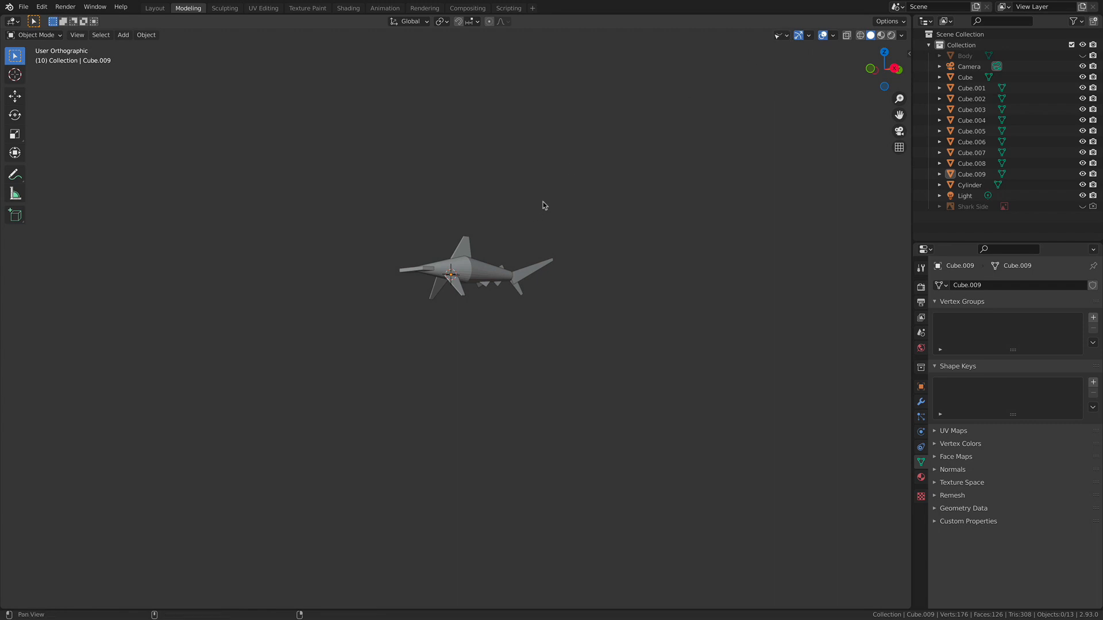
{"action": "middle_click_drag", "start_coordinate": [543, 202], "coordinate": [540, 211]}
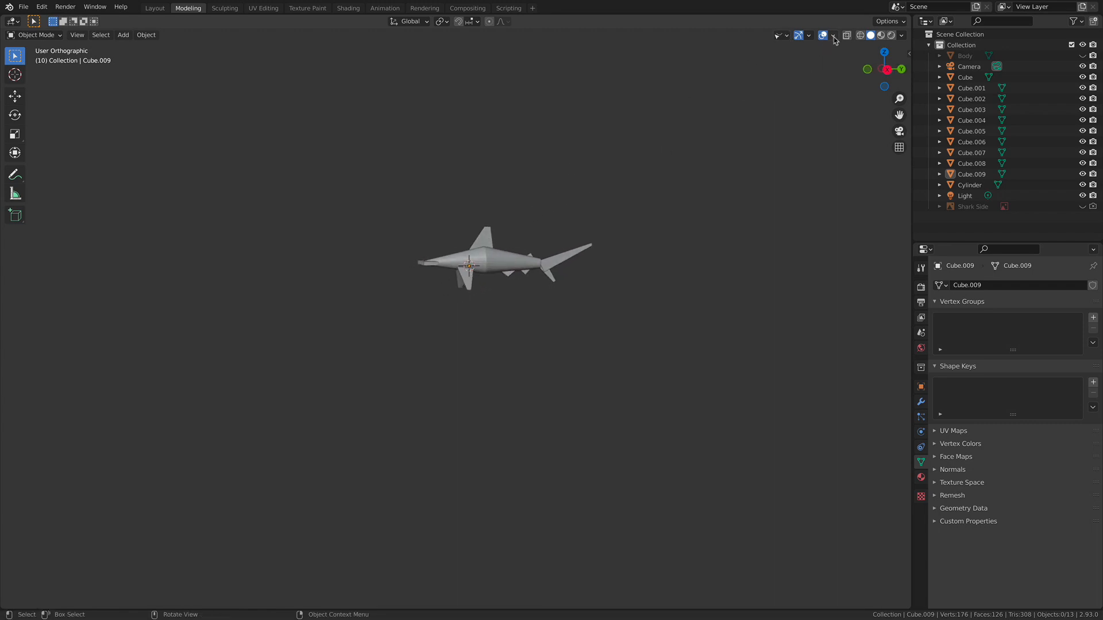
{"action": "left_click", "coordinate": [834, 36]}
{"action": "middle_click_drag", "start_coordinate": [557, 195], "coordinate": [468, 293]}
{"action": "left_click", "coordinate": [454, 274]}
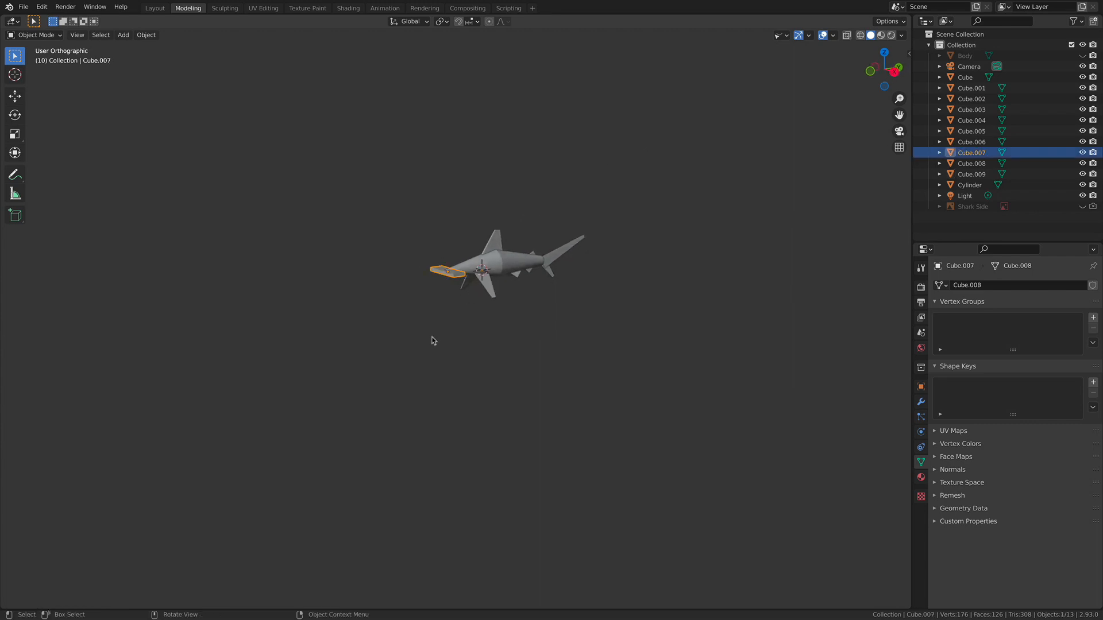
{"action": "middle_click_drag", "start_coordinate": [475, 180], "coordinate": [436, 239], "text": "shift"}
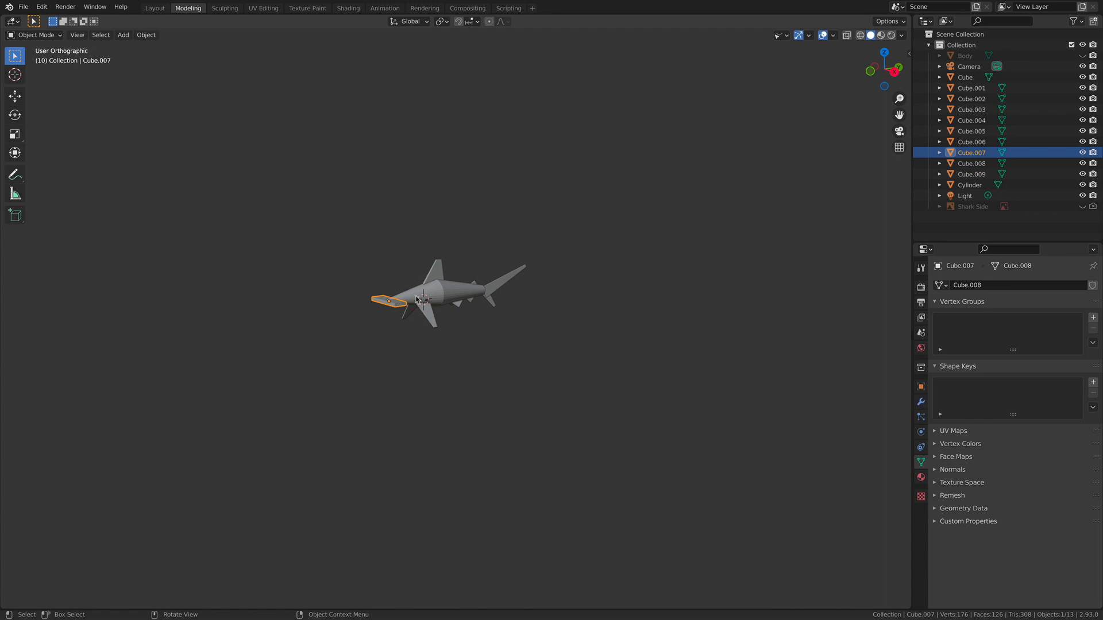
{"action": "middle_click_drag", "start_coordinate": [408, 184], "coordinate": [372, 220], "text": "ctrl"}
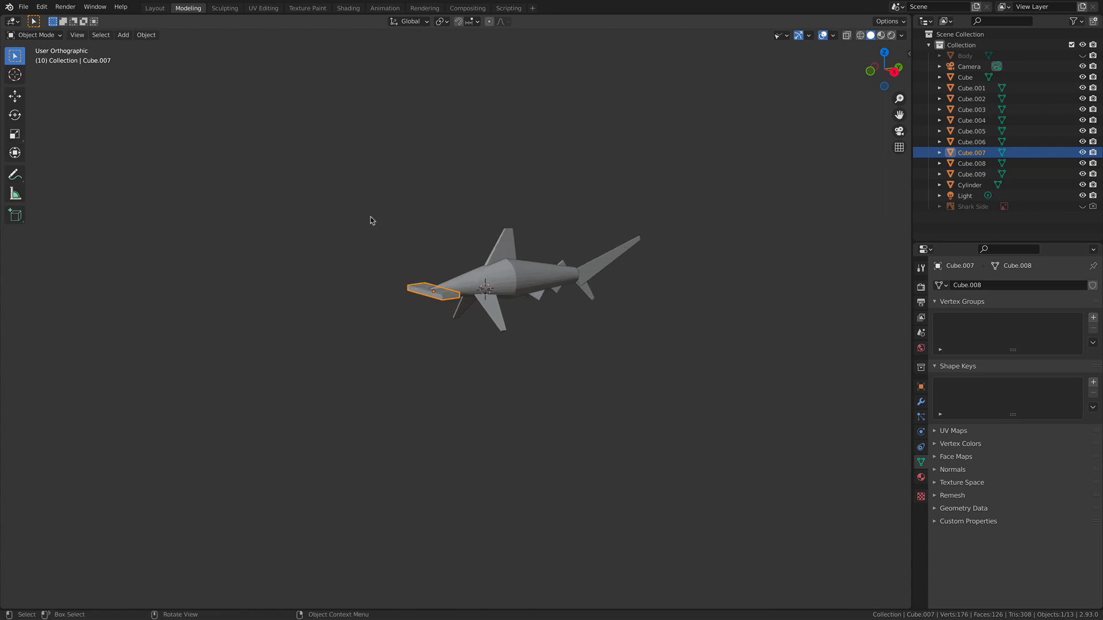
{"action": "key", "text": "KP_Decimal"}
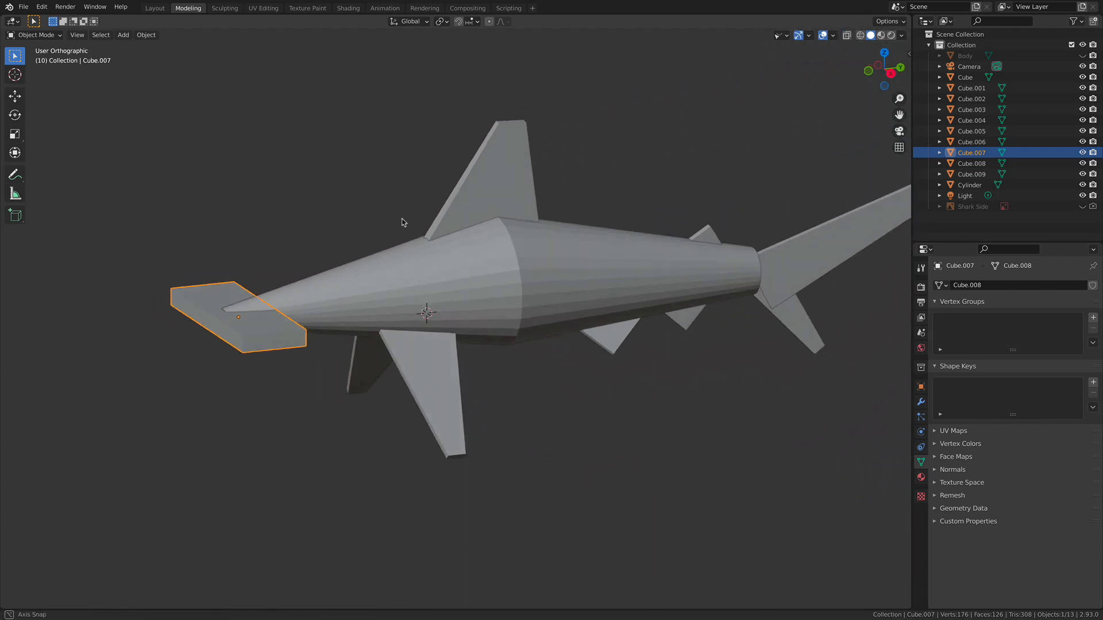
{"action": "left_click", "coordinate": [392, 212]}
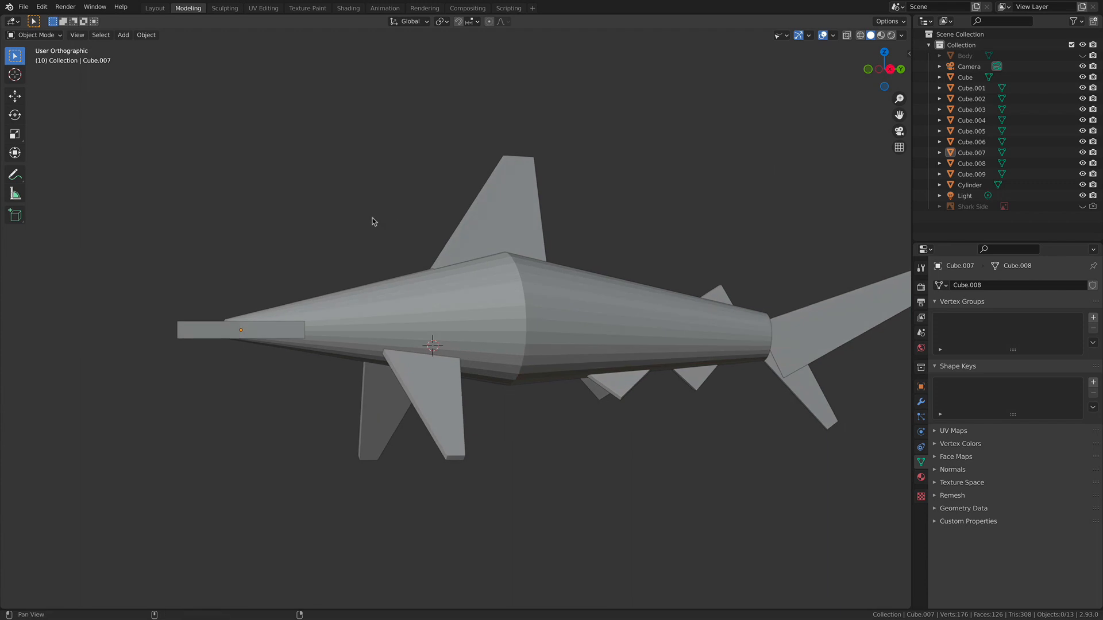